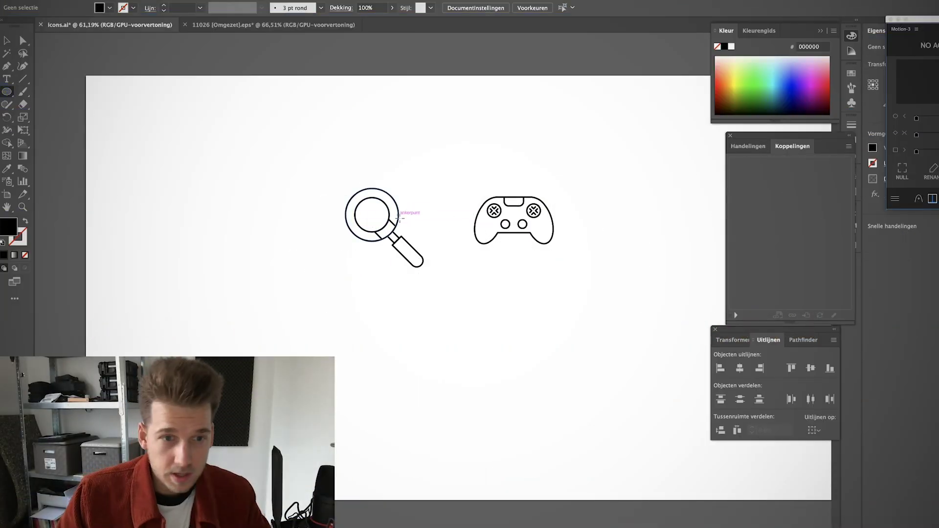
# - Move the magnifying glass and controller icons together closer to the artboard's upper edge
pyautogui.press('v')
pyautogui.moveTo(360, 270); pyautogui.dragTo(563, 183)
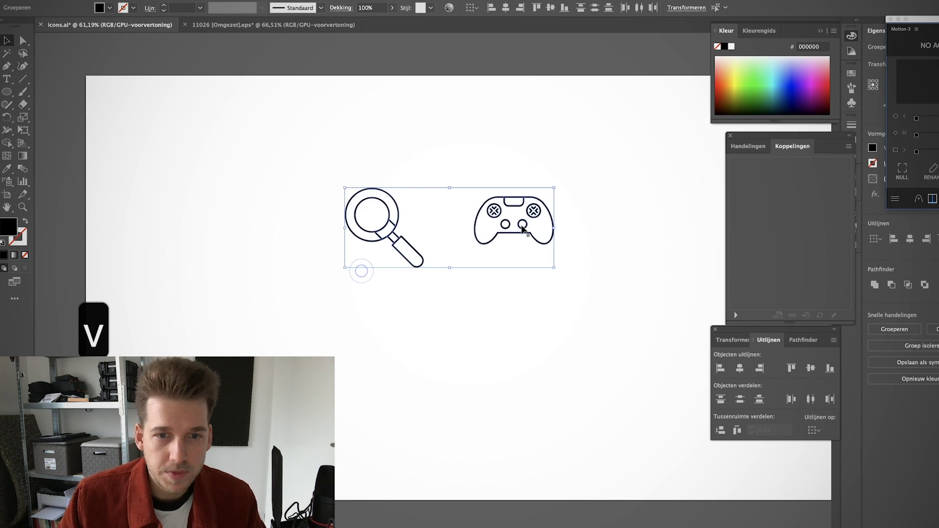
pyautogui.moveTo(521, 226); pyautogui.dragTo(550, 187)
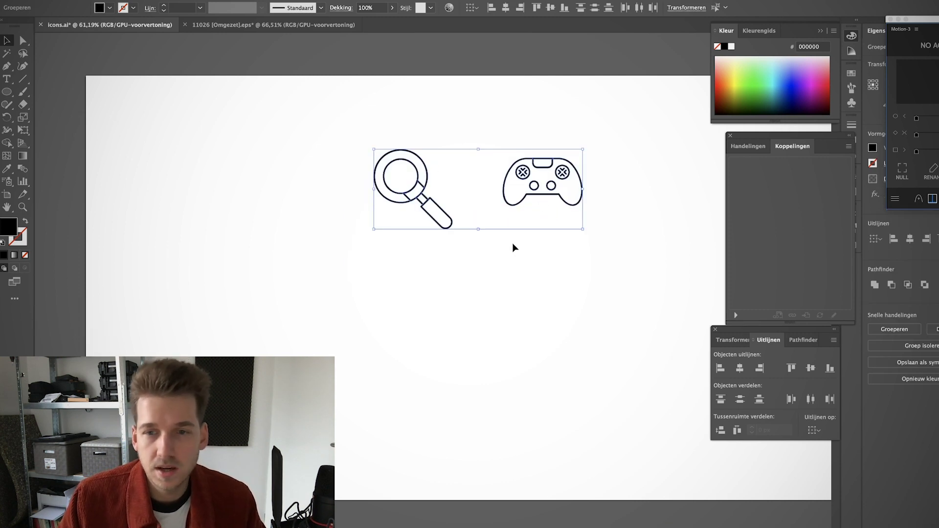
pyautogui.click(465, 246)
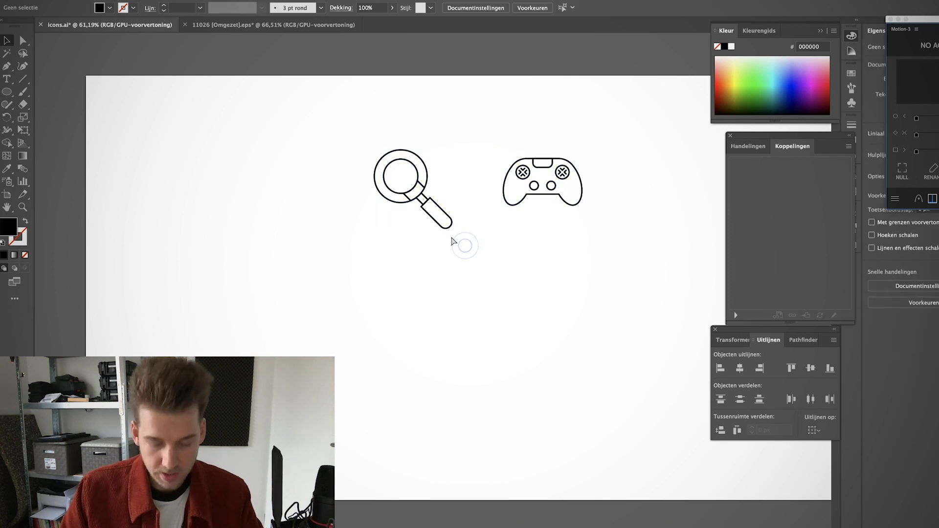
# - Check the icons in outline view and try moving the magnifying glass group
pyautogui.press('super+y')
pyautogui.press('super+y')
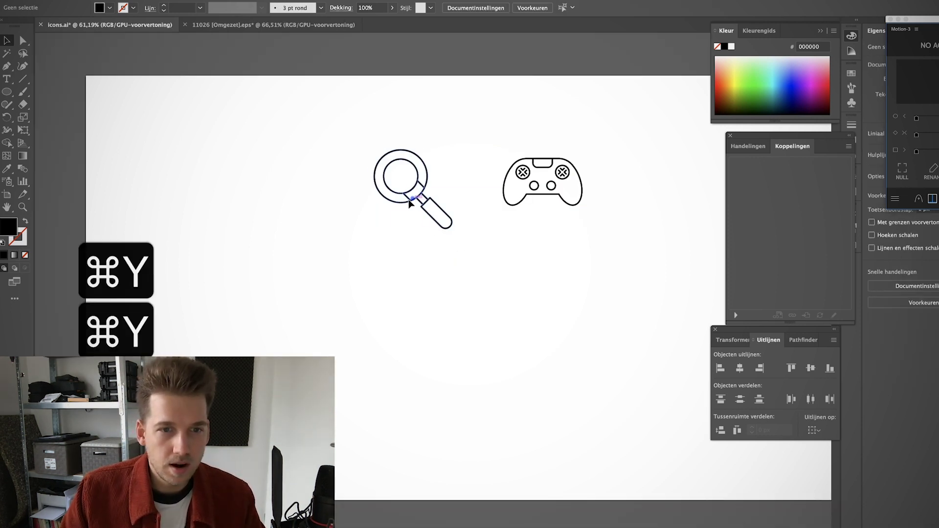
pyautogui.moveTo(409, 199); pyautogui.dragTo(425, 204)
pyautogui.press('super+z')
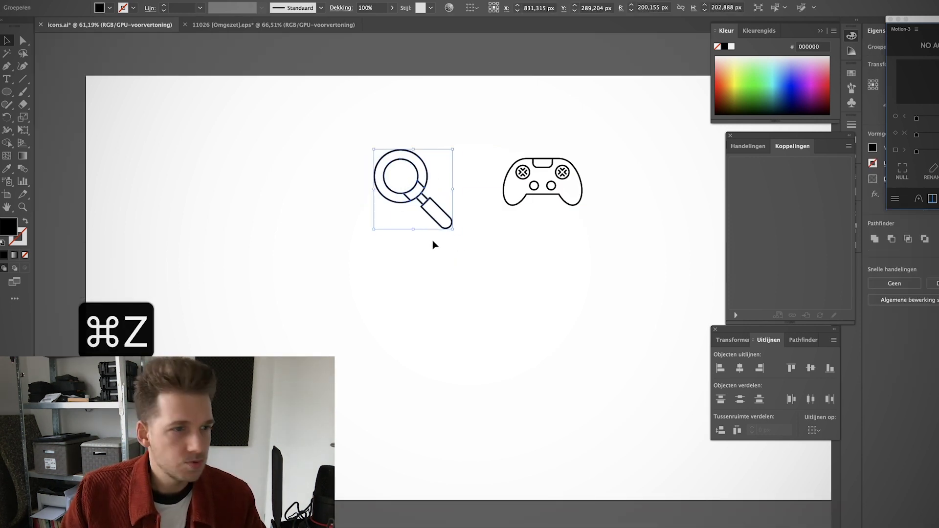
pyautogui.click(433, 241)
# - Draw an 88 px circle over the magnifying glass's inner ring, with a pink ff91f9 stroke and no fill
pyautogui.press('l')
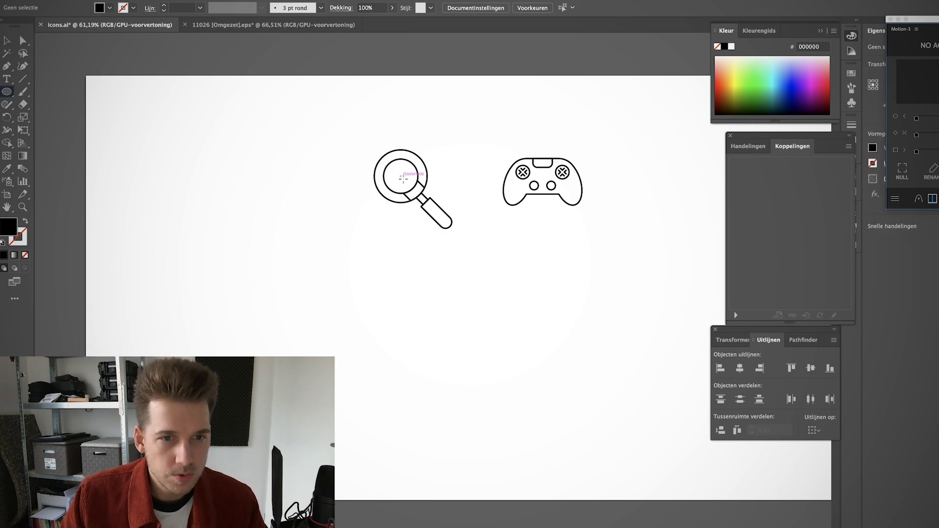
pyautogui.moveTo(419, 159); pyautogui.dragTo(419, 160)
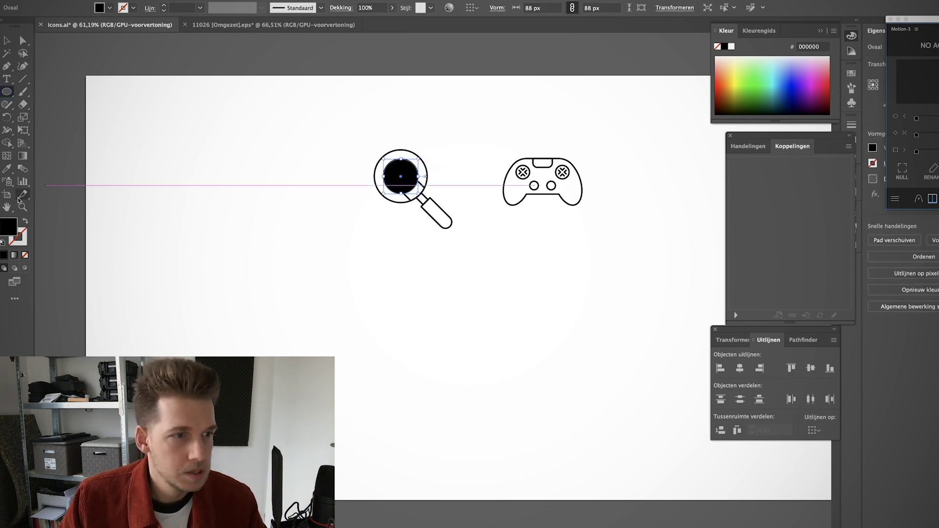
pyautogui.click(25, 223)
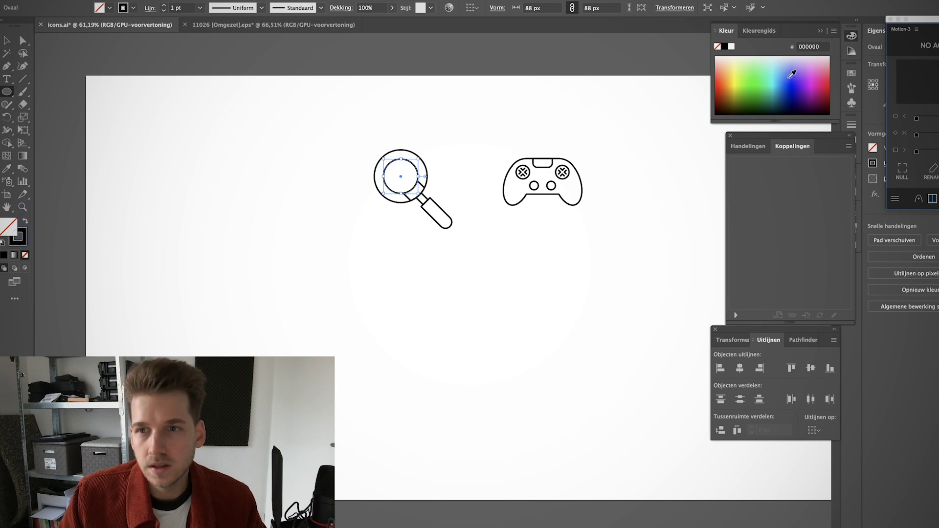
pyautogui.click(809, 67)
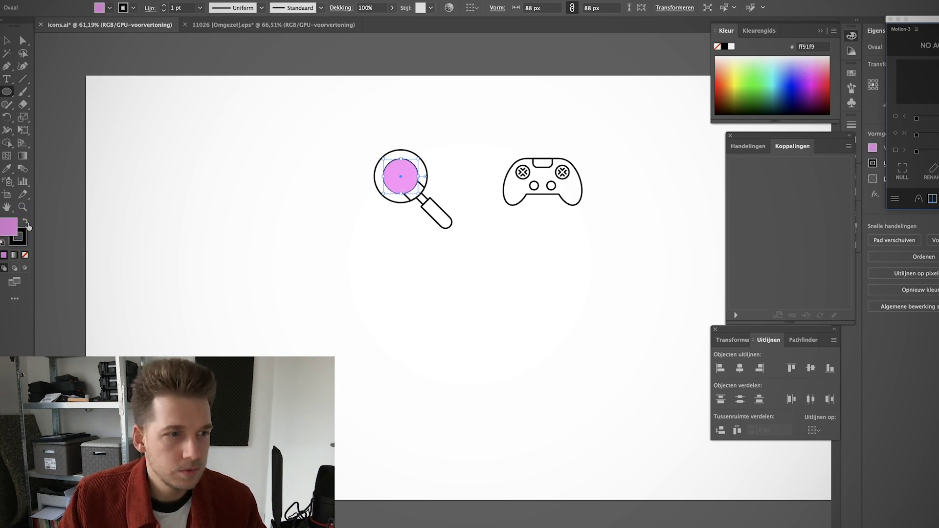
pyautogui.click(26, 223)
pyautogui.click(25, 255)
pyautogui.press('v')
pyautogui.click(323, 213)
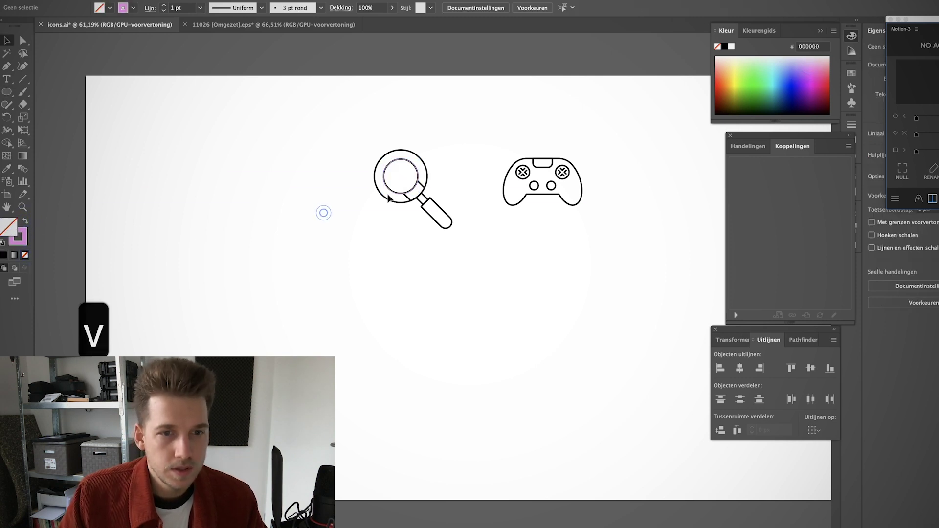
# - Copy the pink circle to the clipboard and delete it from the current layer
pyautogui.click(408, 193)
pyautogui.press('super+c')
pyautogui.press('BackSpace')
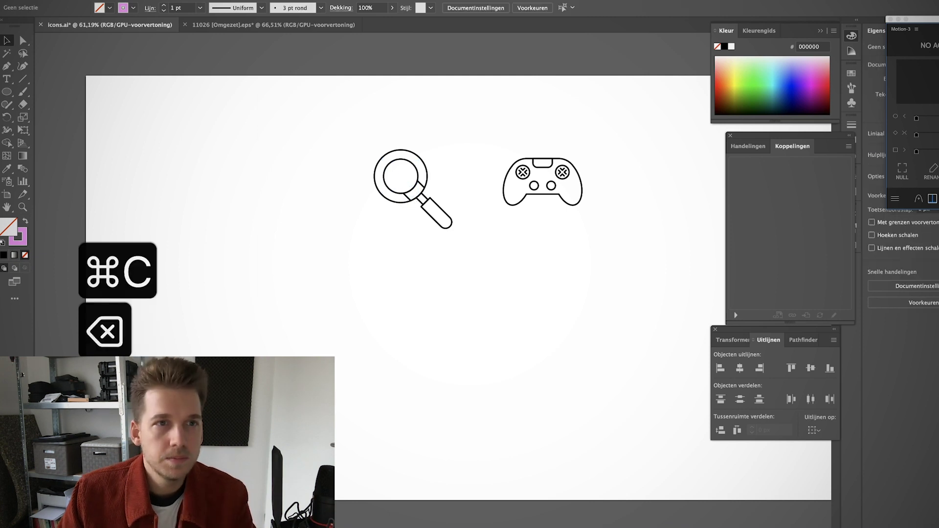
# - Add a new layer and rename the layer holding the icons as "original"
pyautogui.click(279, 1)
pyautogui.click(311, 185)
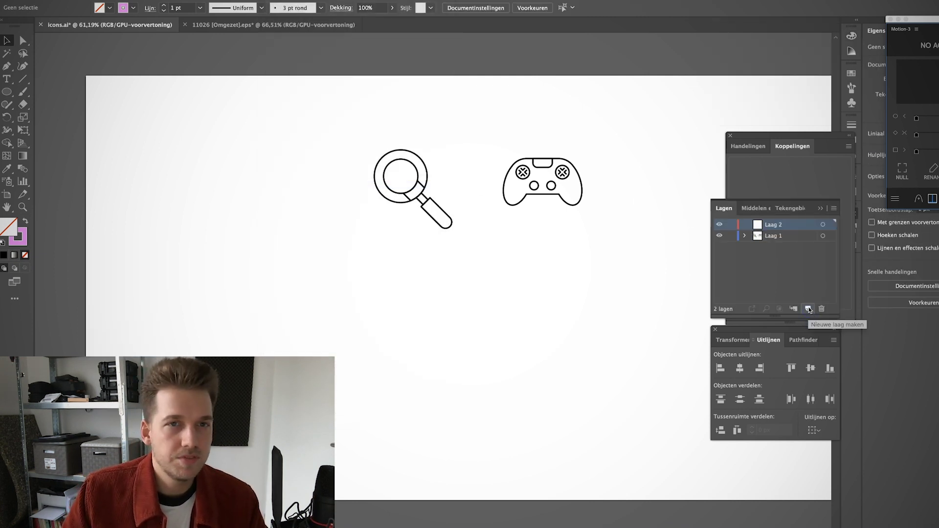
pyautogui.click(775, 237)
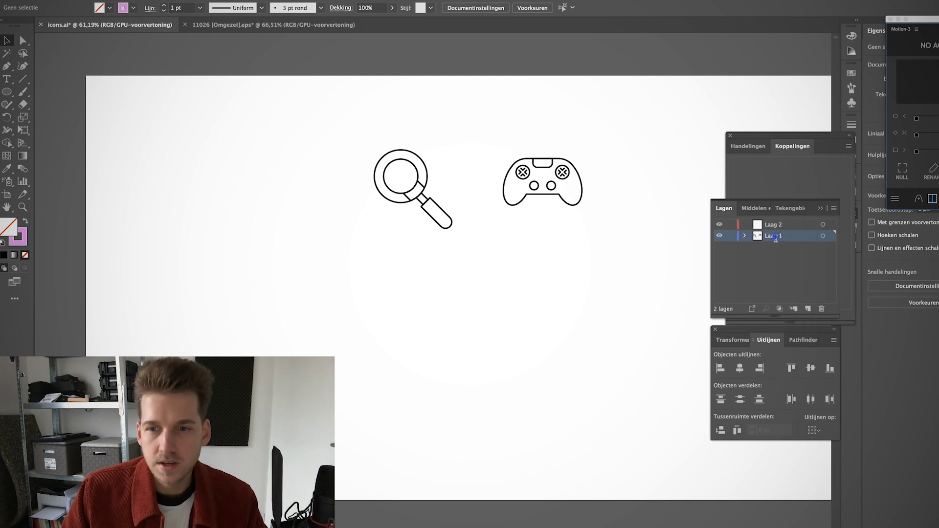
pyautogui.write('original')
pyautogui.press('Return')
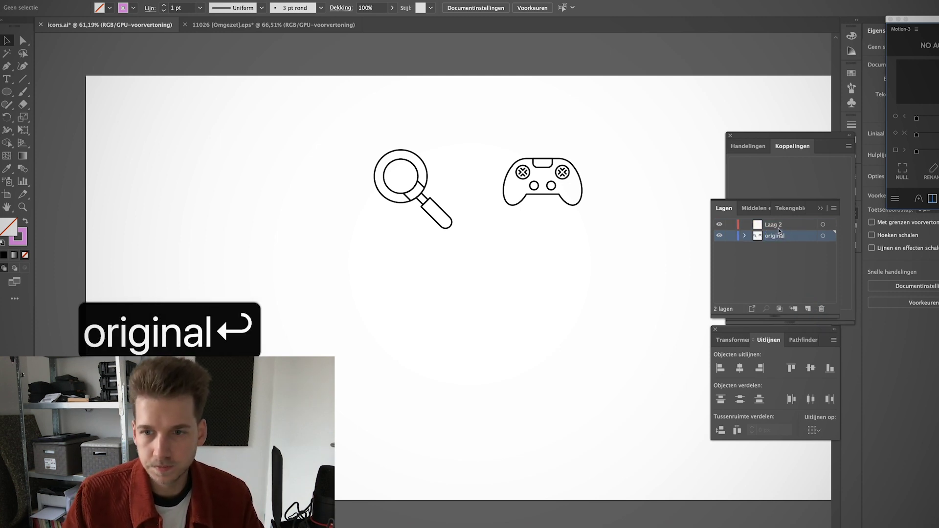
# - Paste the pink circle in place over the lens and copy it again
pyautogui.press('super+f')
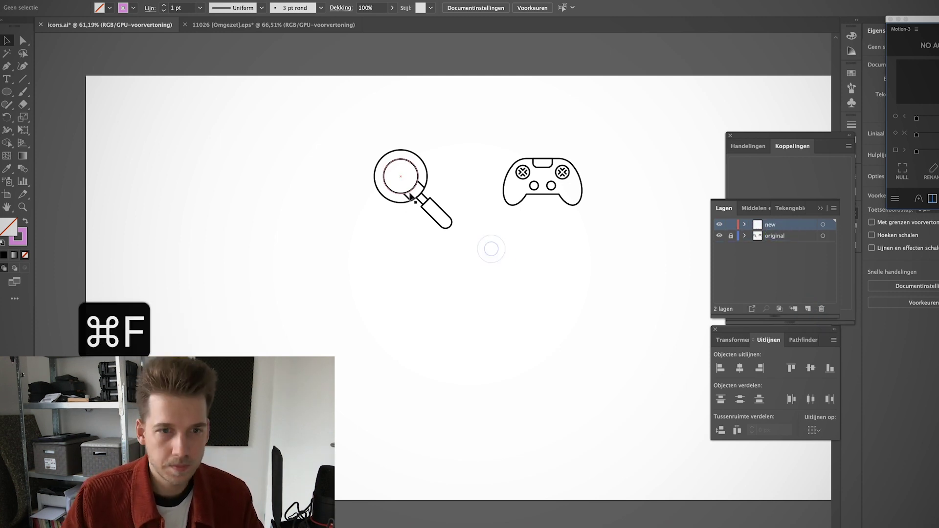
pyautogui.press('super+c')
pyautogui.press('super+equal')
pyautogui.press('super+equal')
pyautogui.press('super+equal')
# - Draw a rectangle, round its far end, and rotate and fit it over the magnifying glass's handle
pyautogui.press('m')
pyautogui.moveTo(496, 385); pyautogui.dragTo(595, 414)
pyautogui.press('a')
pyautogui.moveTo(504, 407); pyautogui.dragTo(511, 400)
pyautogui.press('v')
pyautogui.moveTo(491, 384); pyautogui.dragTo(506, 351)
pyautogui.moveTo(545, 399); pyautogui.dragTo(529, 312)
pyautogui.moveTo(565, 347); pyautogui.dragTo(553, 335)
pyautogui.click(587, 338)
# - Trace the two neck lines and the two band lines across the magnifying glass's ring with the Pen tool
pyautogui.press('p')
pyautogui.click(471, 263)
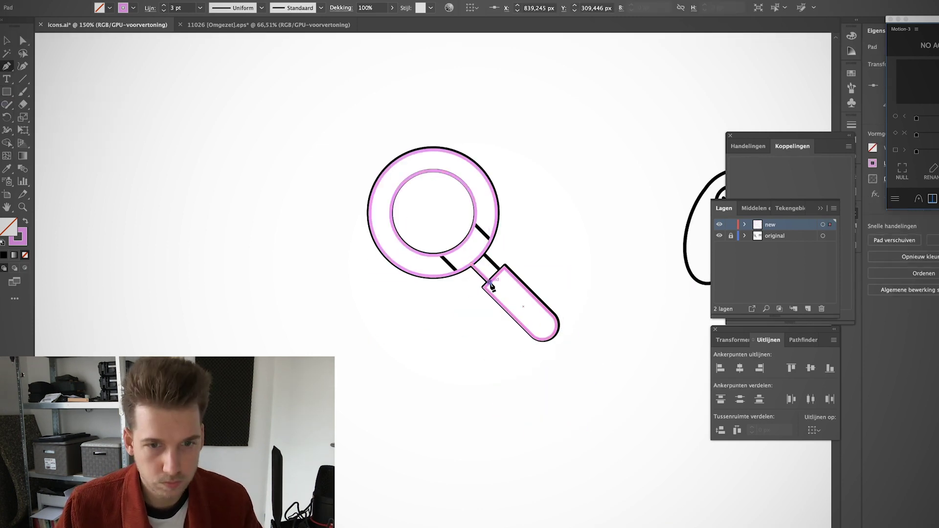
pyautogui.press('super+equal')
pyautogui.press('super+equal')
pyautogui.press('super+equal')
pyautogui.press('a')
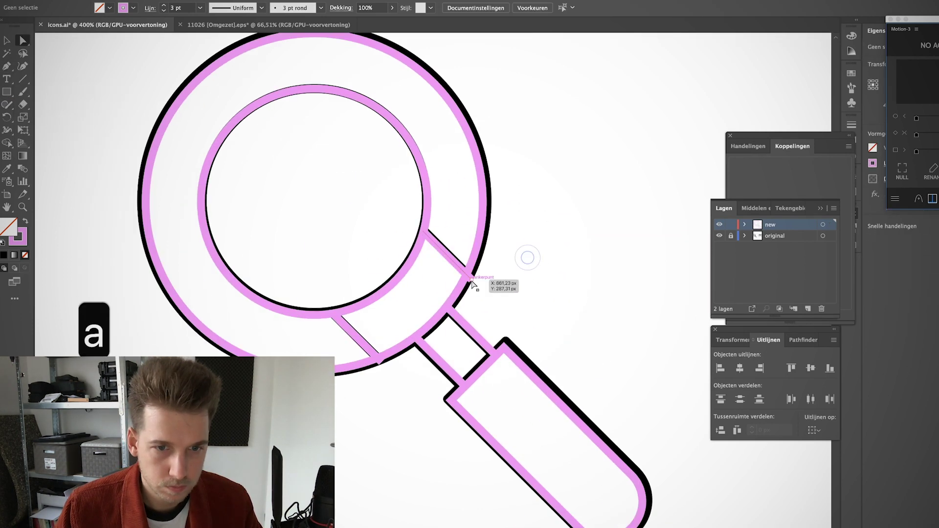
pyautogui.press('v')
pyautogui.click(391, 384)
# - Draw a pink rectangle about 102 px wide over the left half of the controller, ending at its centre line
pyautogui.press('super+minus')
pyautogui.press('super+minus')
pyautogui.press('super+minus')
pyautogui.press('super+minus')
pyautogui.press('super+minus')
pyautogui.press('super+equal')
pyautogui.press('super+equal')
pyautogui.moveTo(684, 317); pyautogui.dragTo(405, 321)
pyautogui.press('m')
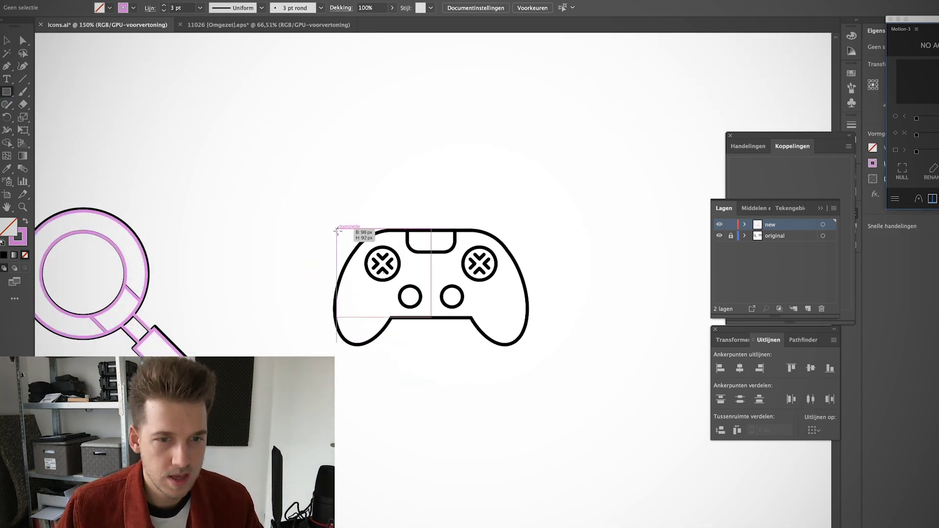
pyautogui.moveTo(336, 231); pyautogui.dragTo(333, 229)
# - Add an anchor point at the left grip's inner corner and shape the rectangle's lower part into the grip
pyautogui.press('=')
pyautogui.click(389, 317)
pyautogui.press('a')
pyautogui.moveTo(333, 317); pyautogui.dragTo(362, 318)
pyautogui.click(334, 345)
# - Add anchor points on the shape's outer and upper edges and curve the upper-left corner to follow the controller's outline
pyautogui.press('=')
pyautogui.click(332, 298)
pyautogui.click(408, 229)
pyautogui.press('a')
pyautogui.moveTo(338, 234); pyautogui.dragTo(367, 264)
pyautogui.click(389, 228)
pyautogui.hotkey('shift', 'Right')
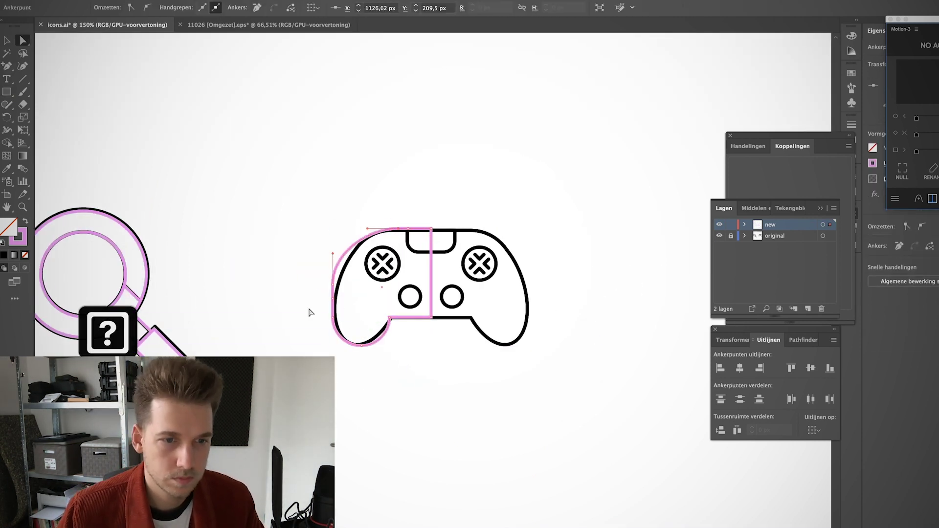
pyautogui.press('Down')
pyautogui.press('Down')
pyautogui.press('Down')
pyautogui.press('Down')
pyautogui.press('Down')
pyautogui.press('Down')
pyautogui.press('super+z')
# - Delete the half outline's edge on the centre line and place a mirrored copy over the controller's right half
pyautogui.press('a')
pyautogui.press('BackSpace')
pyautogui.press('v')
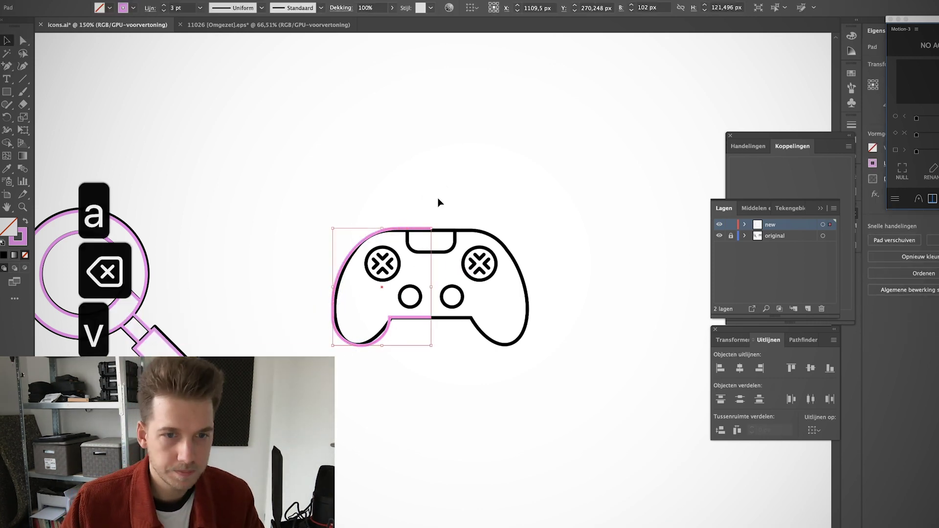
pyautogui.moveTo(421, 228); pyautogui.dragTo(574, 228)
pyautogui.click(255, 15)
pyautogui.moveTo(486, 229); pyautogui.dragTo(430, 228)
# - Join the two controller halves at their endpoints on the centre line
pyautogui.press('a')
pyautogui.moveTo(421, 212); pyautogui.dragTo(440, 243)
pyautogui.press('super+j')
pyautogui.press('v')
# - Trace the rounded upper notch and the two small buttons, and group these shapes with the controller outline
pyautogui.press('m')
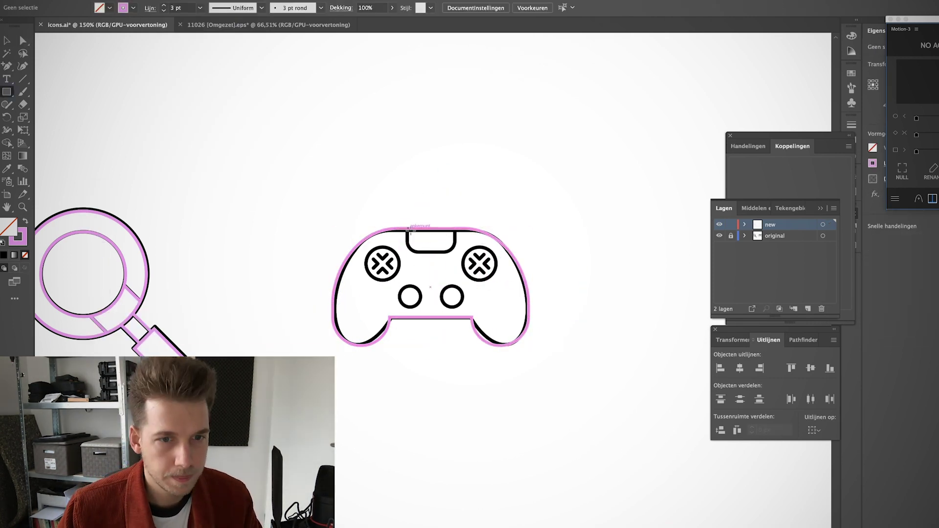
pyautogui.press('a')
pyautogui.press('v')
pyautogui.moveTo(321, 377); pyautogui.dragTo(546, 211)
pyautogui.press('super+g')
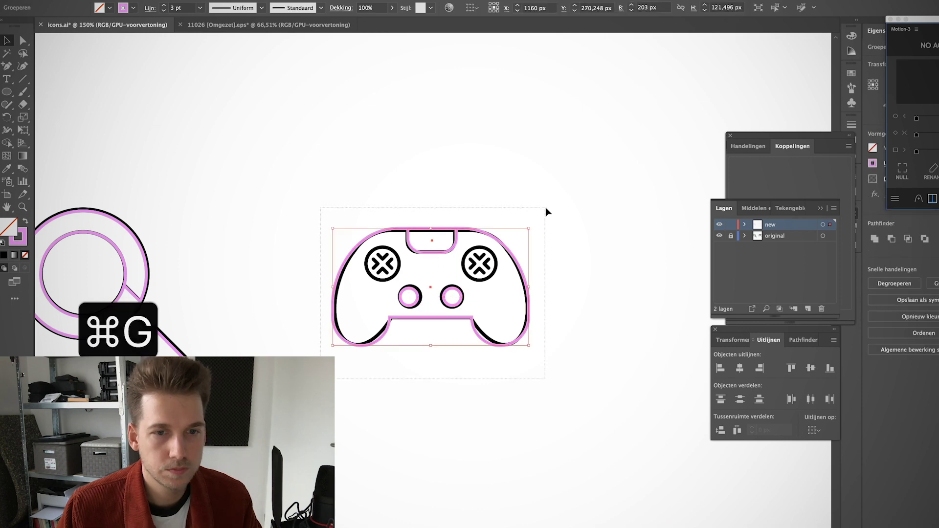
# - Draw a circle over the ring of the controller's left thumbstick
pyautogui.click(471, 88)
pyautogui.press('l')
pyautogui.moveTo(382, 264); pyautogui.dragTo(405, 255)
pyautogui.press('v')
pyautogui.click(359, 275)
# - Make an open chevron above the controller by drawing a small square, rotating it and deleting one corner point
pyautogui.press('super+=')
pyautogui.press('super+=')
pyautogui.press('m')
pyautogui.moveTo(318, 105); pyautogui.dragTo(341, 126)
pyautogui.press('a')
pyautogui.moveTo(344, 130)
pyautogui.mouseDown()
pyautogui.moveTo(348, 115)
pyautogui.moveTo(327, 227)
pyautogui.mouseUp()
pyautogui.click(330, 101)
pyautogui.press('Delete')
pyautogui.press('v')
# - Copy the chevron into the left thumbstick and arrange four rotated copies pointing toward its centre
pyautogui.click(322, 123)
pyautogui.press('super+=')
pyautogui.press('super+=')
pyautogui.press('super+=')
pyautogui.press('super+=')
pyautogui.moveTo(486, 264); pyautogui.dragTo(468, 265)
pyautogui.moveTo(452, 288); pyautogui.dragTo(398, 353)
pyautogui.moveTo(457, 400); pyautogui.dragTo(437, 390)
pyautogui.moveTo(459, 341); pyautogui.dragTo(397, 341)
pyautogui.click(462, 357)
pyautogui.moveTo(475, 387); pyautogui.dragTo(478, 315)
pyautogui.press('super+z')
pyautogui.moveTo(477, 390); pyautogui.dragTo(418, 289)
pyautogui.moveTo(438, 360); pyautogui.dragTo(497, 360)
pyautogui.press('super+-')
pyautogui.press('super+-')
# - Group the chevrons and place a copy of the complete left thumbstick over the right one
pyautogui.keyDown('shift'); pyautogui.click(377, 289); pyautogui.keyUp('shift')
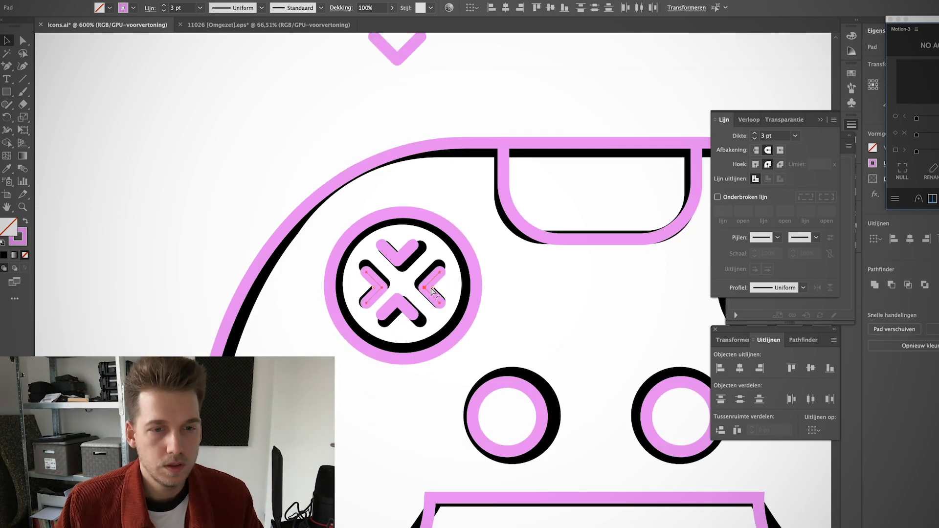
pyautogui.press('super+g')
pyautogui.press('super+c')
pyautogui.press('super+f')
pyautogui.press('super+minus')
pyautogui.moveTo(381, 323); pyautogui.dragTo(570, 296)
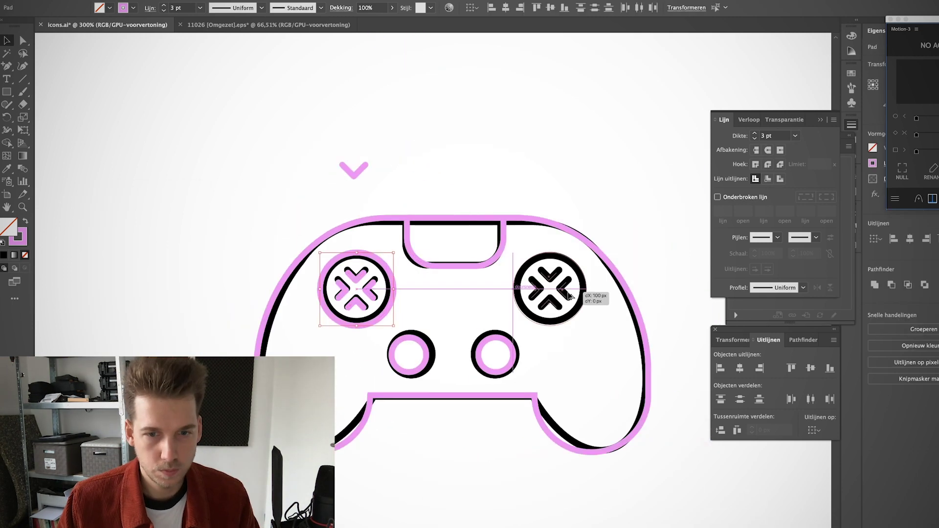
pyautogui.moveTo(567, 293); pyautogui.dragTo(567, 293)
# - Delete the "original" layer and the leftover chevron above the controller
pyautogui.press('super+minus')
pyautogui.press('super+minus')
pyautogui.click(274, 2)
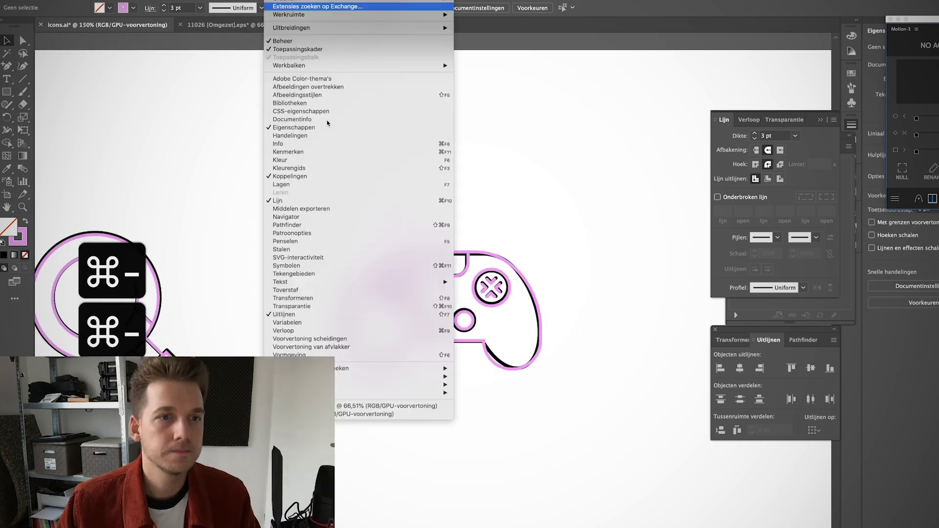
pyautogui.click(306, 185)
pyautogui.click(782, 236)
pyautogui.click(821, 308)
pyautogui.click(601, 283)
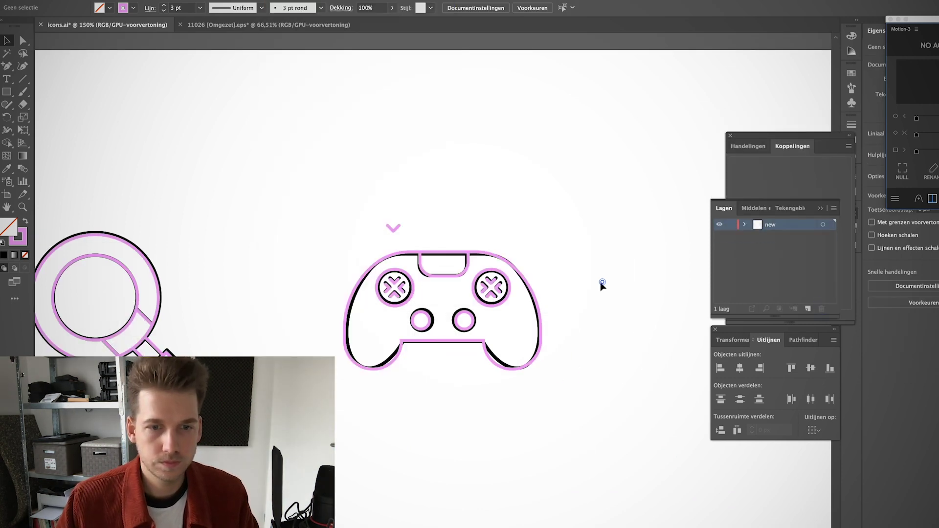
pyautogui.press('BackSpace')
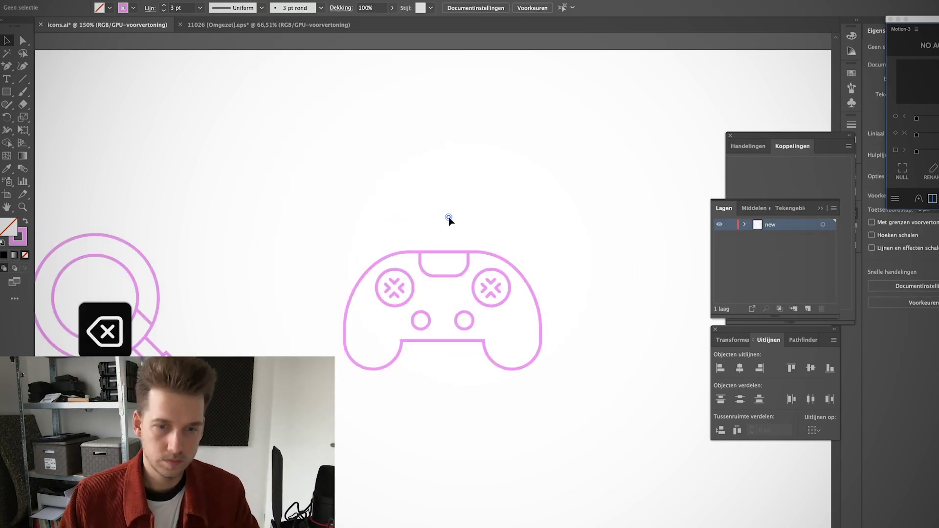
# - Examine the redrawn controller's grouping and anchor points
pyautogui.press('super+minus')
pyautogui.moveTo(433, 219); pyautogui.dragTo(517, 197)
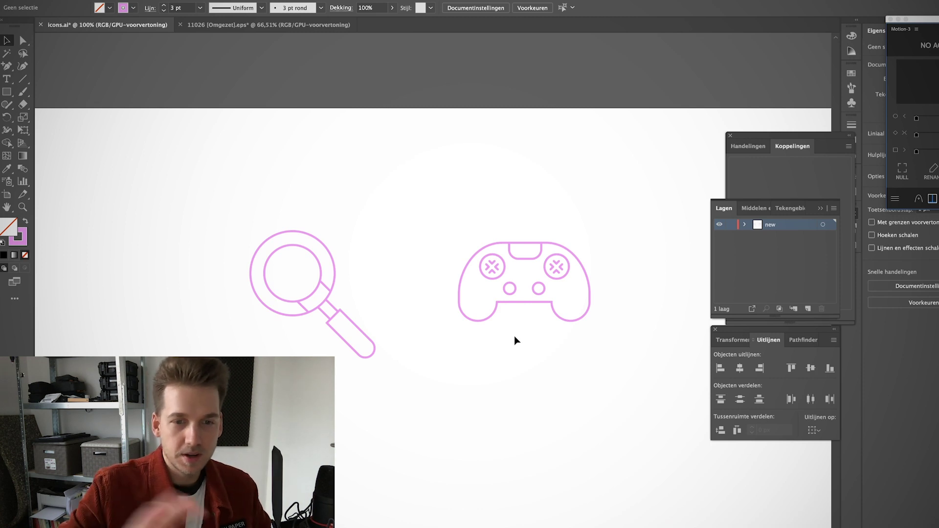
pyautogui.moveTo(397, 195); pyautogui.dragTo(625, 331)
pyautogui.click(626, 329)
pyautogui.click(488, 320)
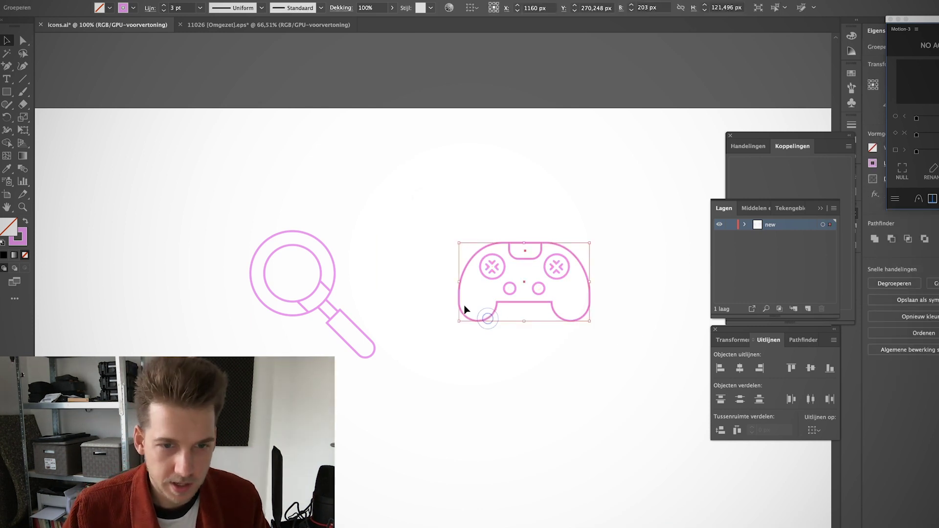
pyautogui.press('a')
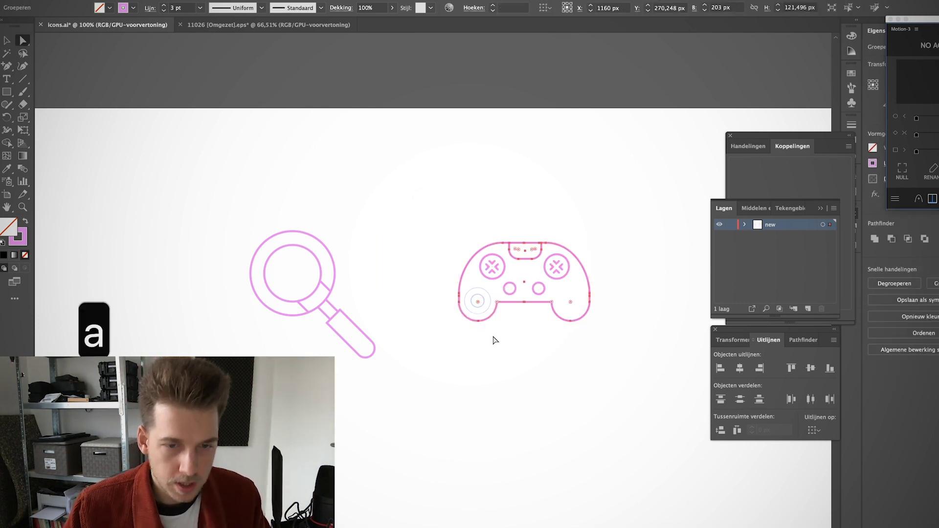
pyautogui.press('v')
pyautogui.click(492, 335)
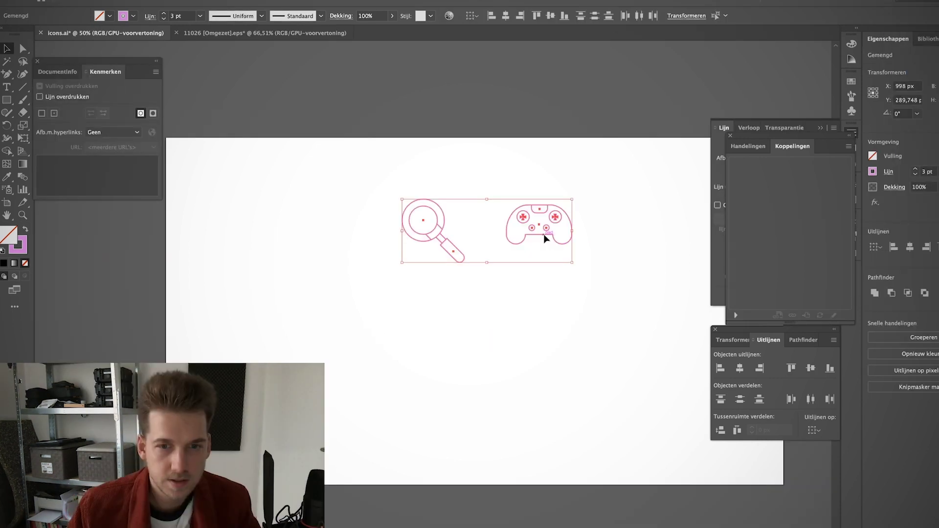
# - Duplicate both pink icons below the originals and enlarge the copies
pyautogui.moveTo(545, 236); pyautogui.dragTo(542, 363)
pyautogui.moveTo(575, 394); pyautogui.dragTo(629, 429)
pyautogui.click(337, 398)
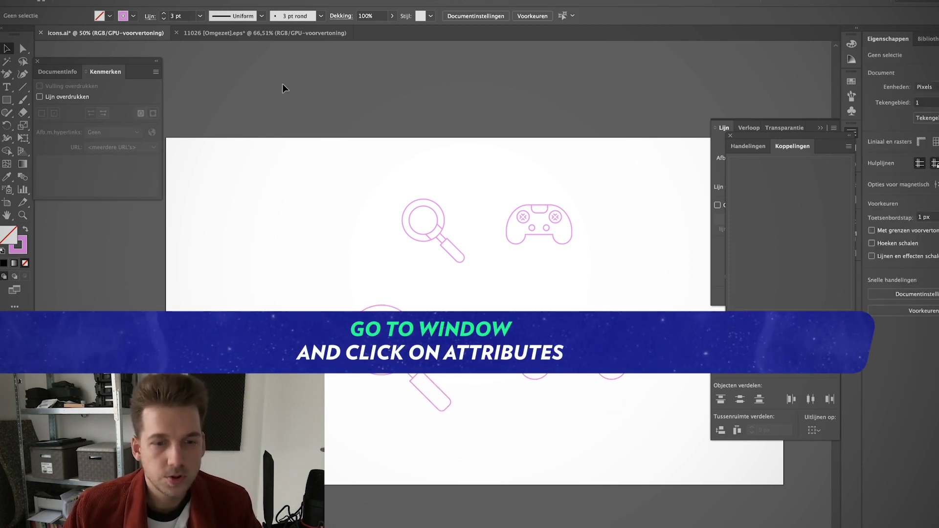
# - Combine all paths of the enlarged magnifying glass into a compound path
pyautogui.moveTo(125, 59); pyautogui.dragTo(246, 123)
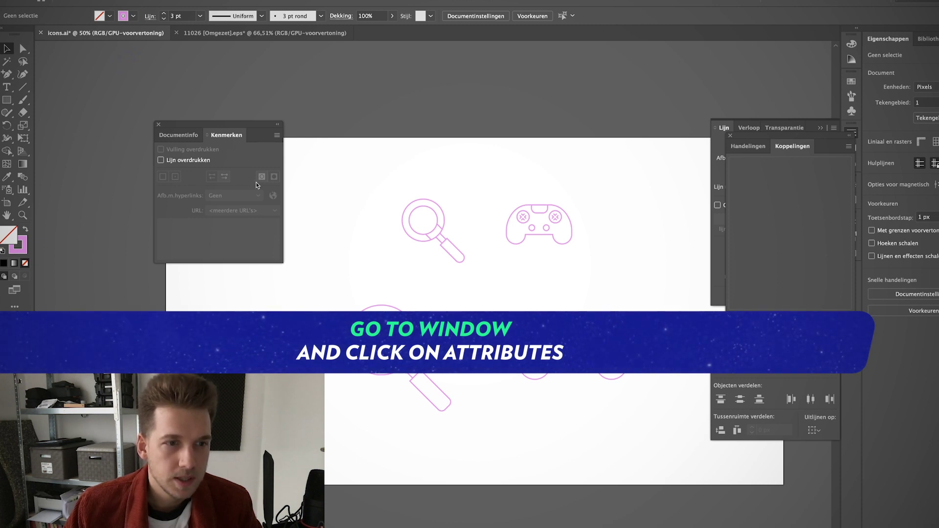
pyautogui.moveTo(335, 431); pyautogui.dragTo(465, 300)
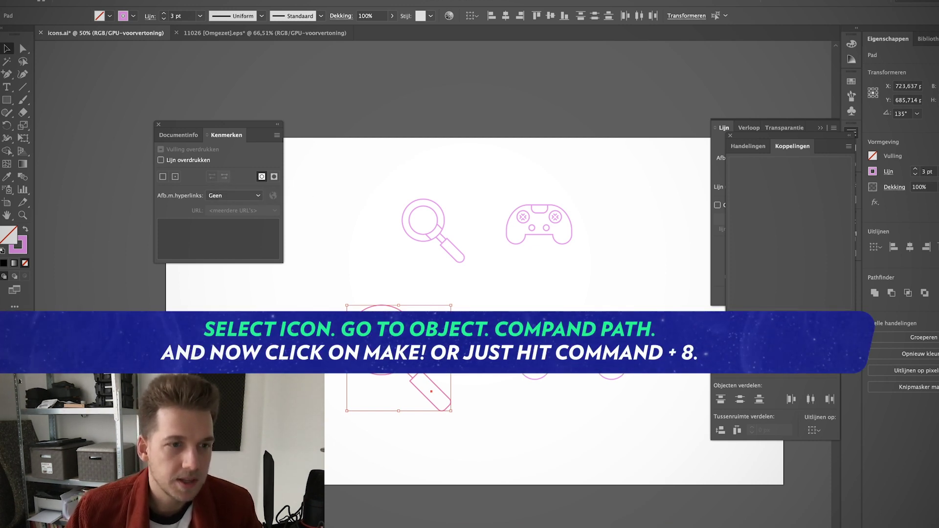
pyautogui.click(128, 1)
pyautogui.moveTo(172, 252)
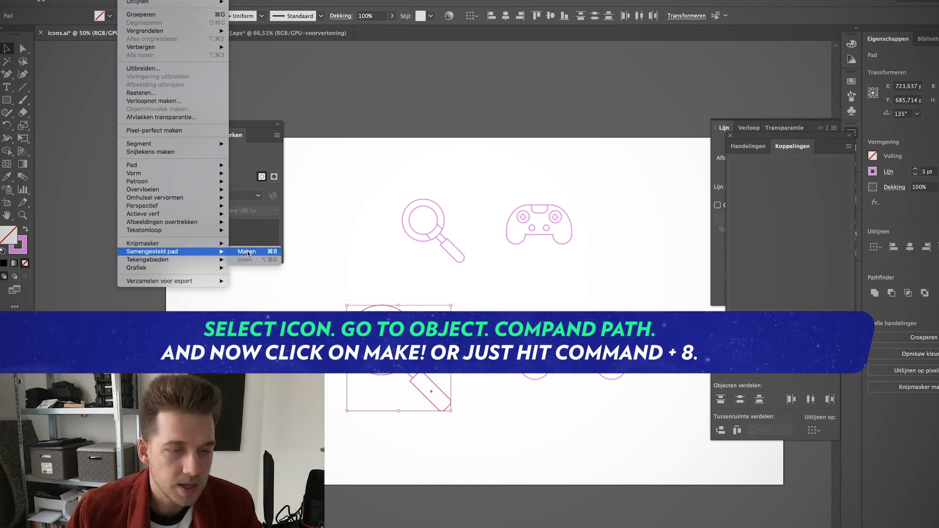
pyautogui.click(247, 251)
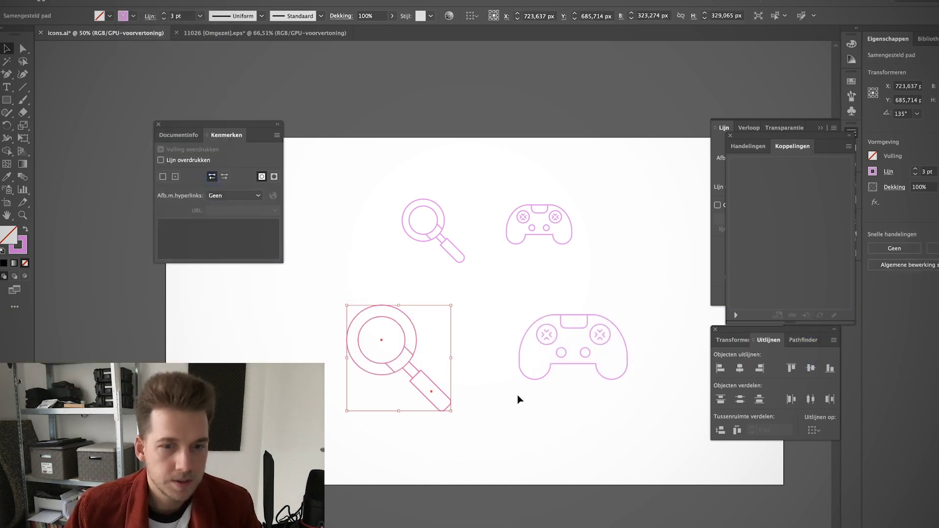
# - Combine all paths of the enlarged controller into a compound path and clear the selection
pyautogui.moveTo(508, 414); pyautogui.dragTo(664, 308)
pyautogui.click(129, 1)
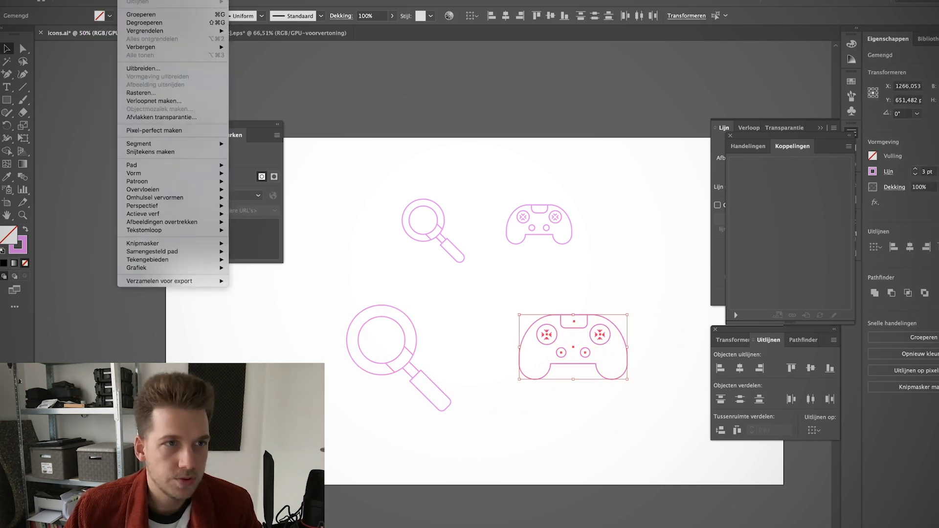
pyautogui.moveTo(181, 260)
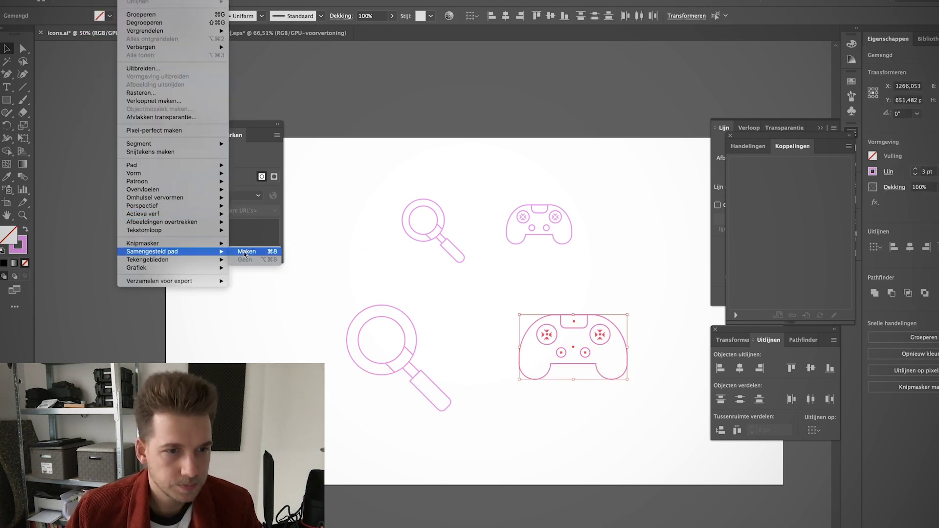
pyautogui.click(244, 251)
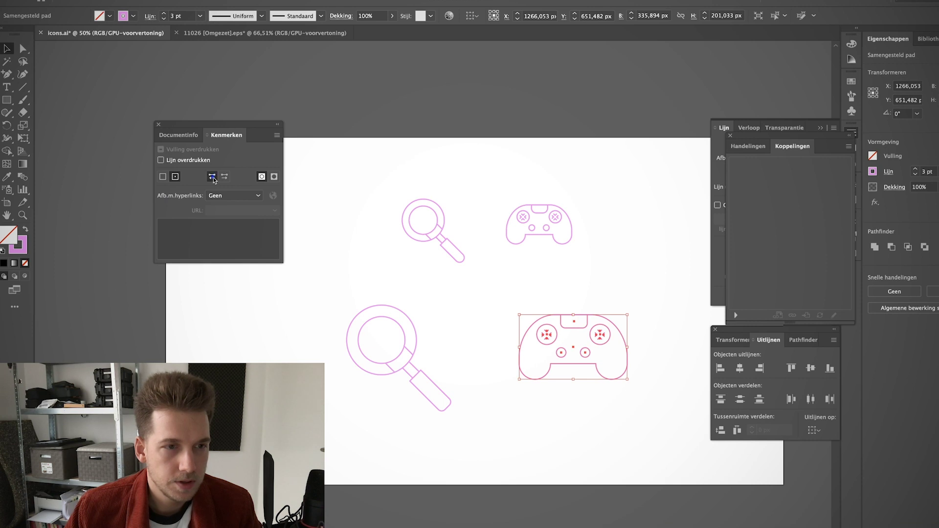
pyautogui.press('super+shift+a')
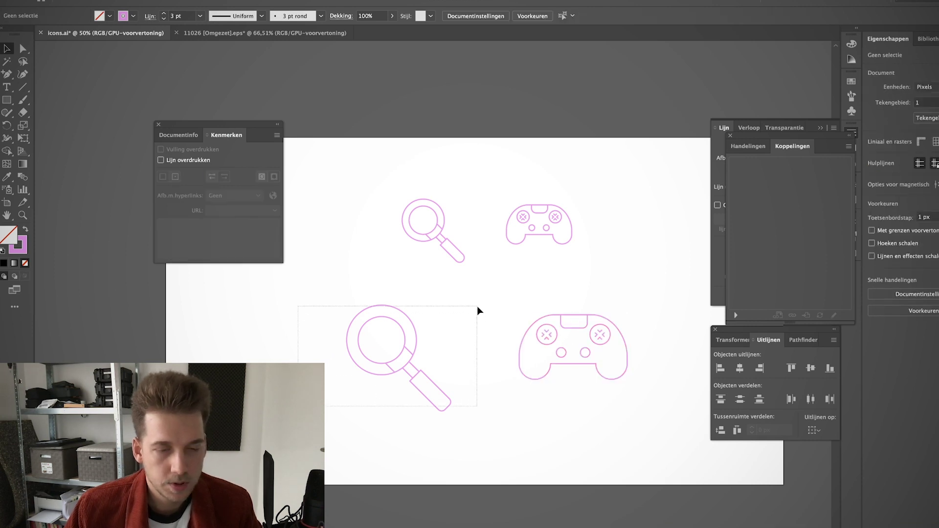
# - Copy the compound path of the enlarged magnifying glass
pyautogui.moveTo(477, 307); pyautogui.dragTo(478, 309)
pyautogui.hotkey('ctrl', 'c')
pyautogui.hotkey('ctrl', 'c')
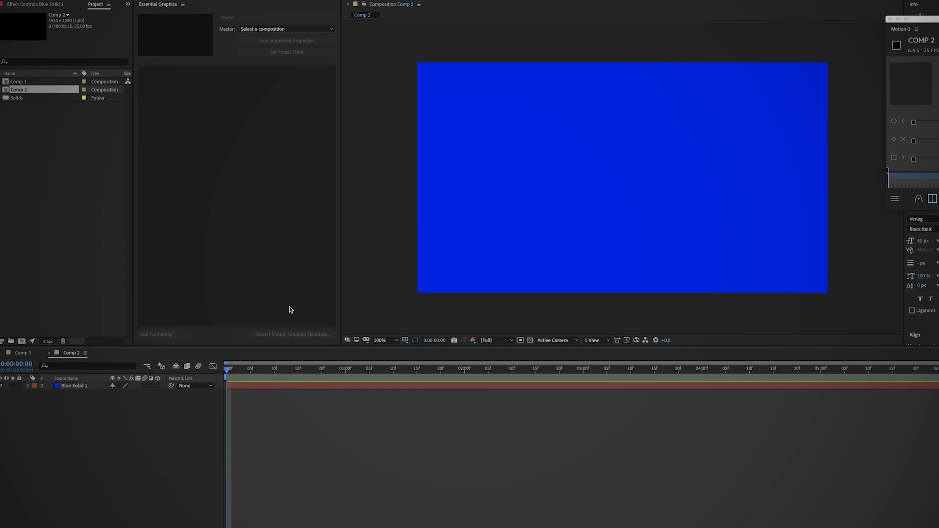
# - In After Effects, add a shape layer to Comp 2 and paste the magnifying glass paths into it as masks
pyautogui.rightClick(87, 426)
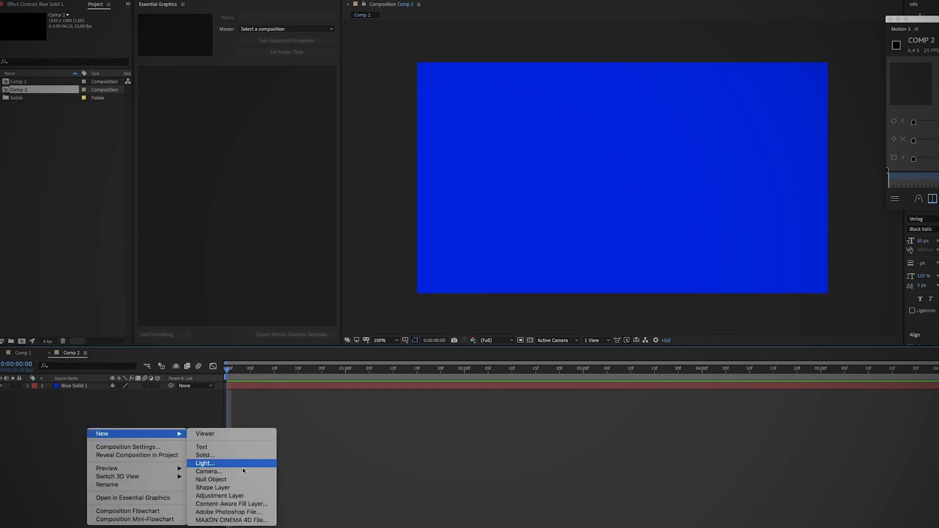
pyautogui.click(238, 488)
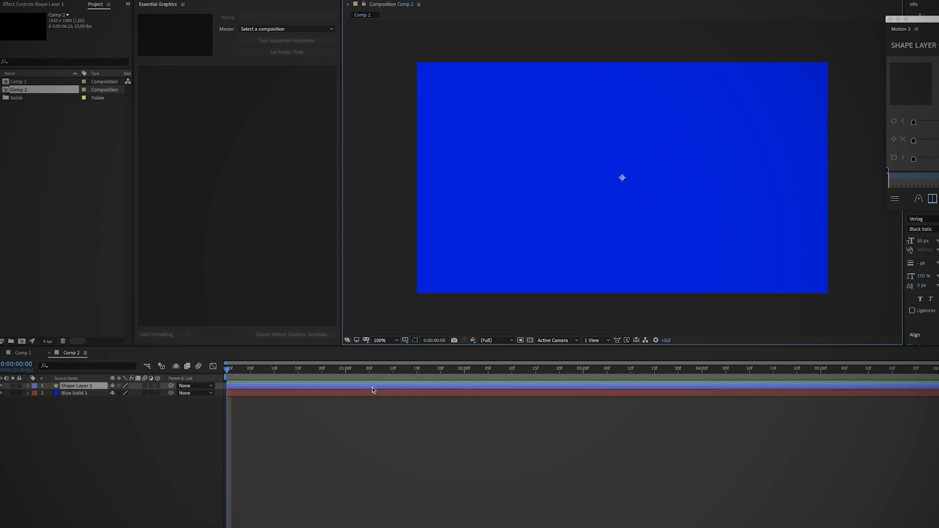
pyautogui.click(290, 389)
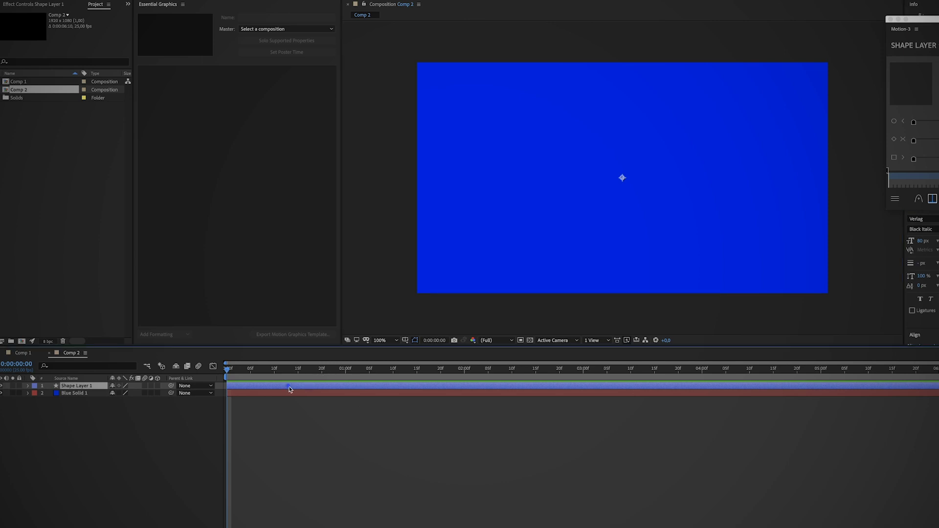
pyautogui.press('super+v')
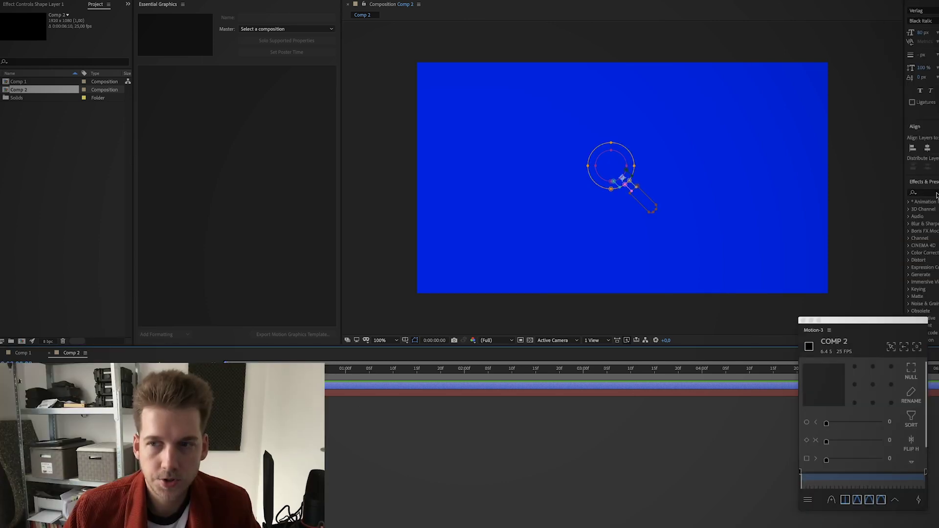
# - Find the Stroke effect under Generate and apply it to Shape Layer 1
pyautogui.click(936, 194)
pyautogui.write('stroke')
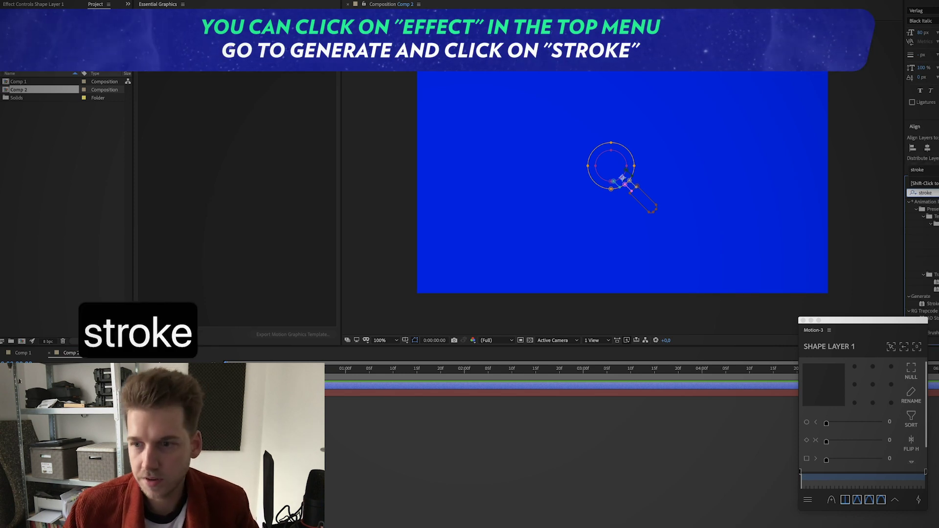
pyautogui.click(932, 304)
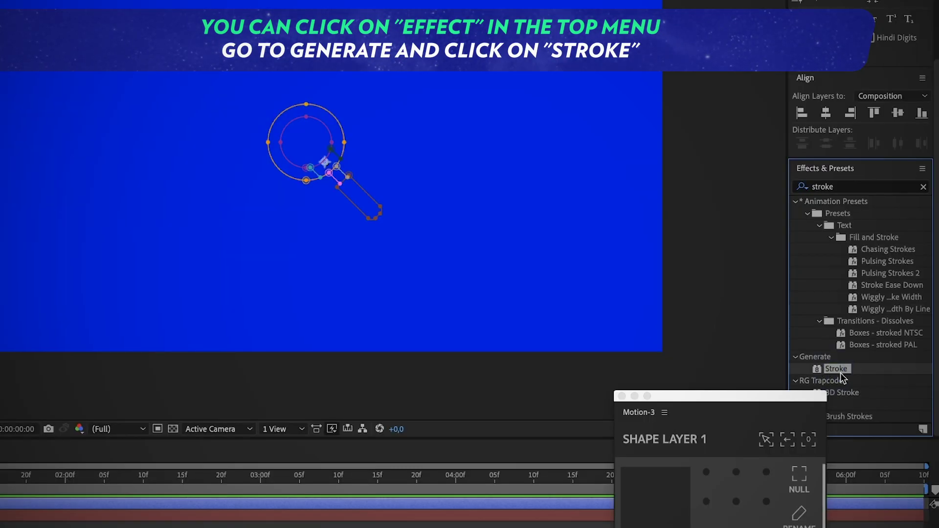
pyautogui.moveTo(933, 305)
pyautogui.mouseDown()
pyautogui.moveTo(184, 389)
pyautogui.moveTo(93, 388)
pyautogui.mouseUp()
pyautogui.click(94, 387)
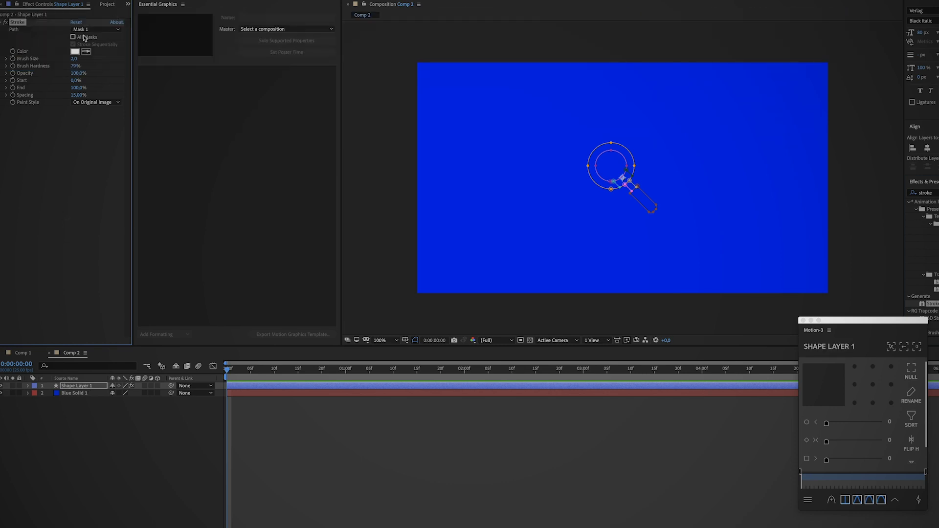
# - Make the Stroke effect use all masks and set its brush size to 4
pyautogui.click(73, 37)
pyautogui.click(75, 59)
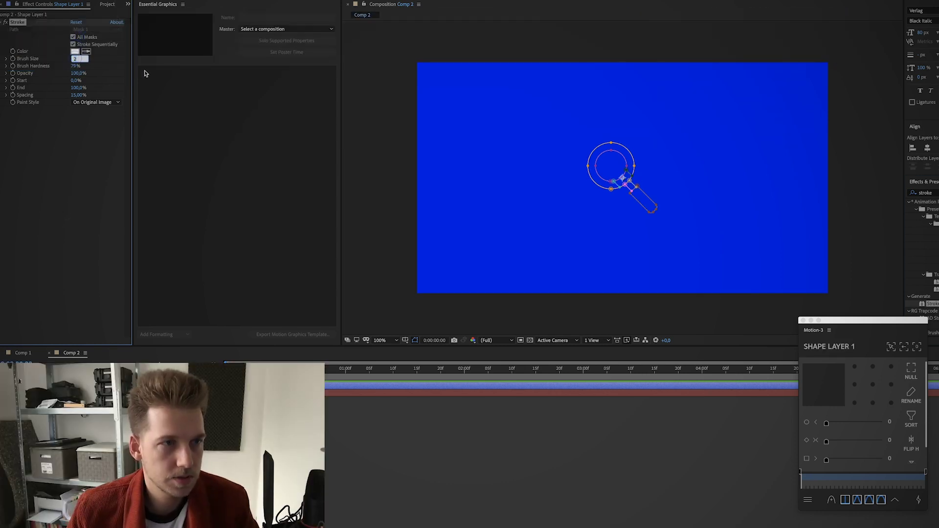
pyautogui.write('4')
pyautogui.press('Return')
pyautogui.press('v')
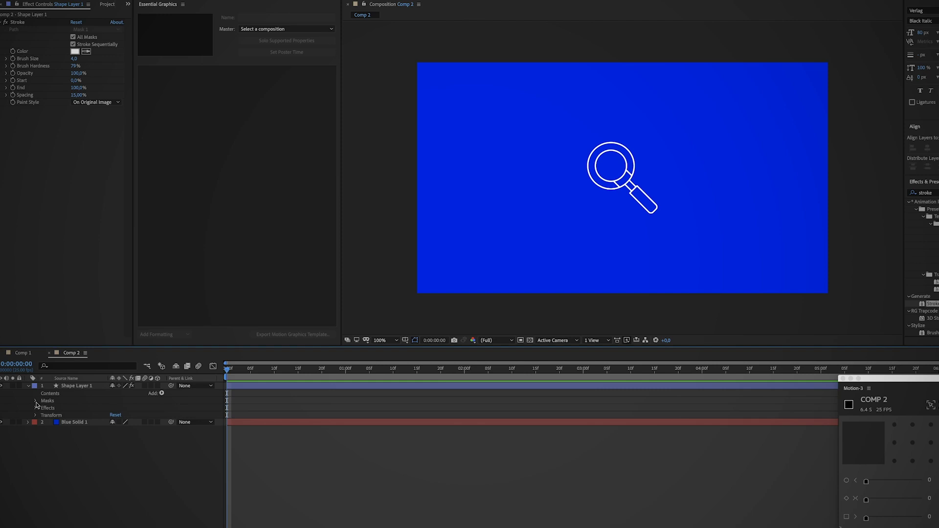
# - Collapse the magnifying glass layer's masks and add a second shape layer to Comp 2
pyautogui.click(36, 401)
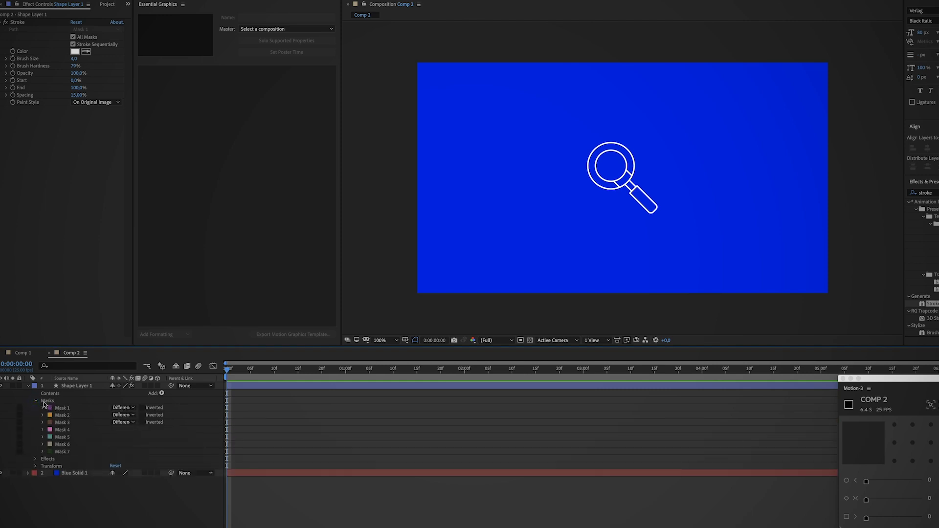
pyautogui.click(36, 401)
pyautogui.rightClick(89, 452)
pyautogui.moveTo(118, 458)
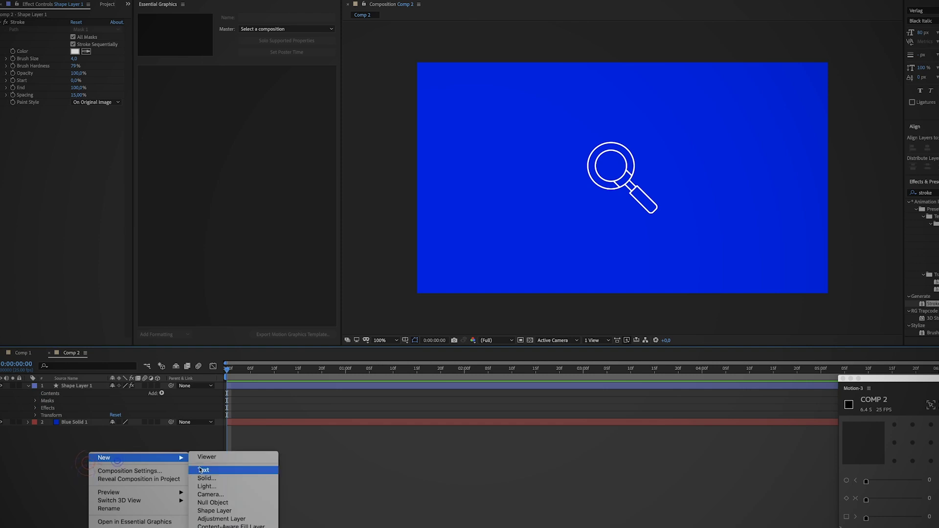
pyautogui.click(222, 510)
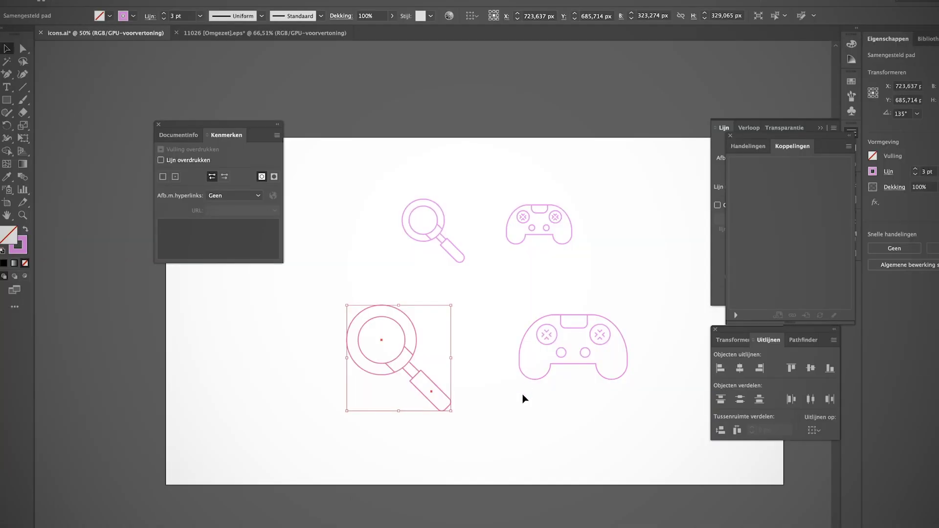
# - Copy the enlarged controller in Illustrator and paste it as masks into Shape Layer 2 in After Effects
pyautogui.click(518, 401)
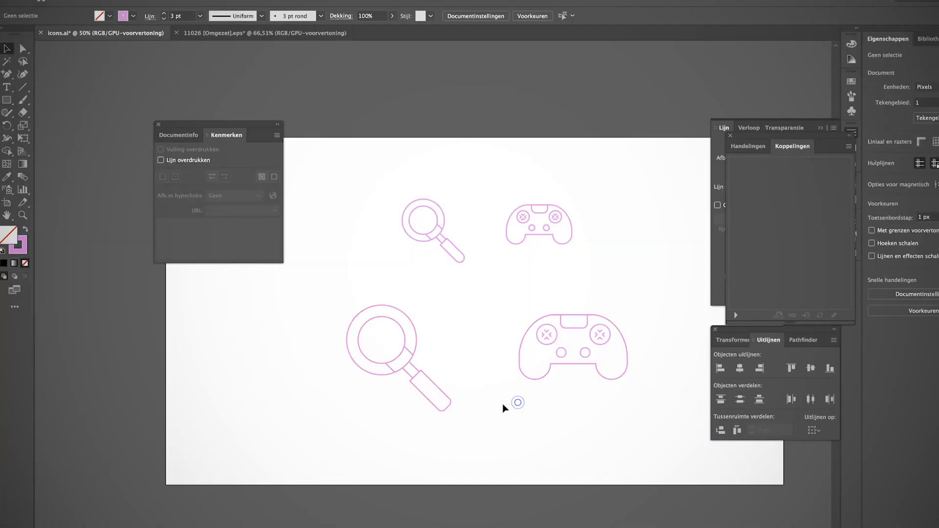
pyautogui.moveTo(502, 403); pyautogui.dragTo(650, 306)
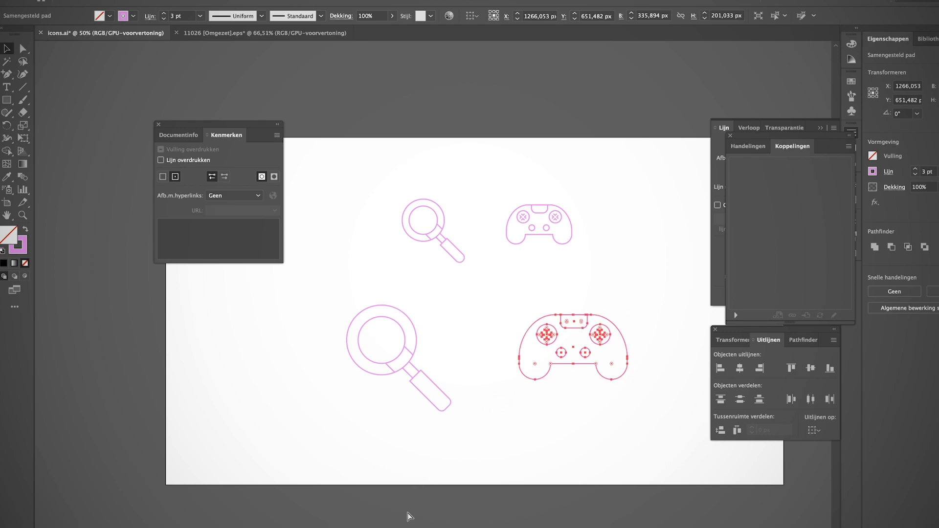
pyautogui.press('super+c')
pyautogui.press('super+c')
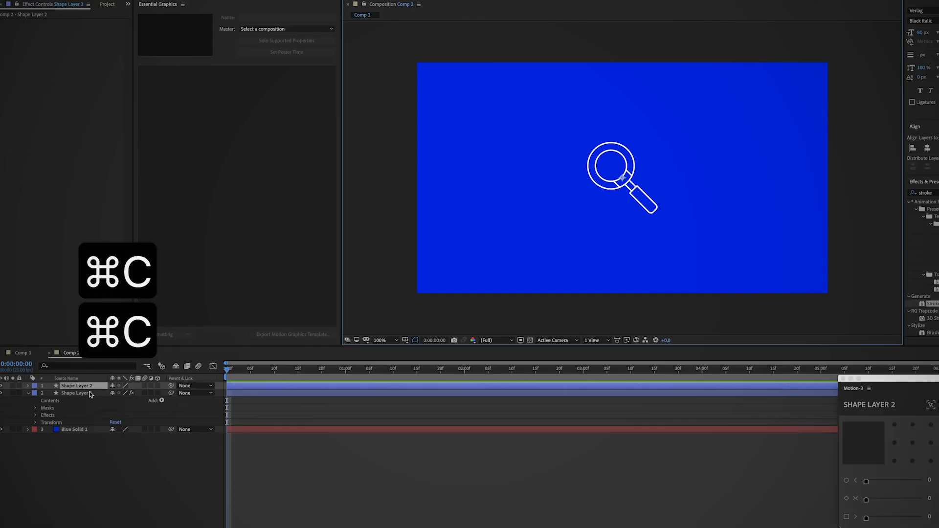
pyautogui.press('super+v')
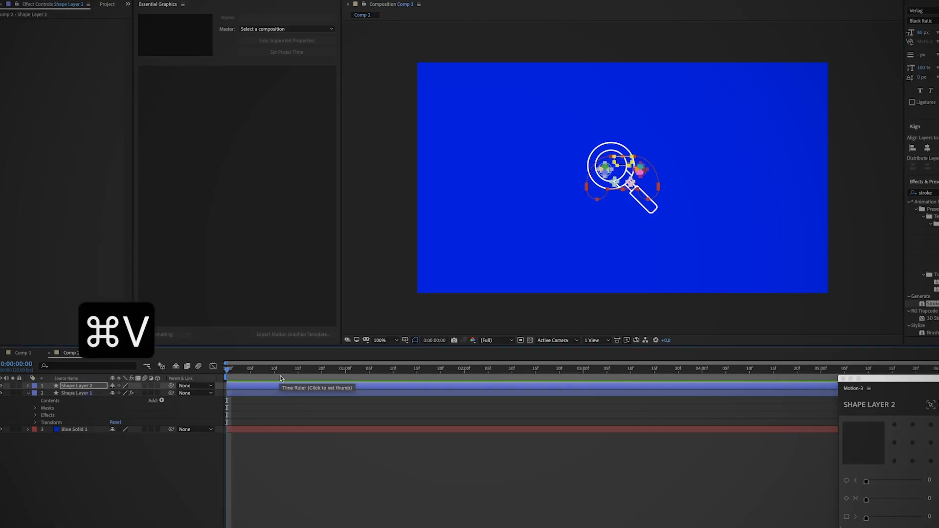
# - Copy the Stroke effect from Shape Layer 1 onto Shape Layer 2 and hide the magnifying glass layer
pyautogui.click(52, 415)
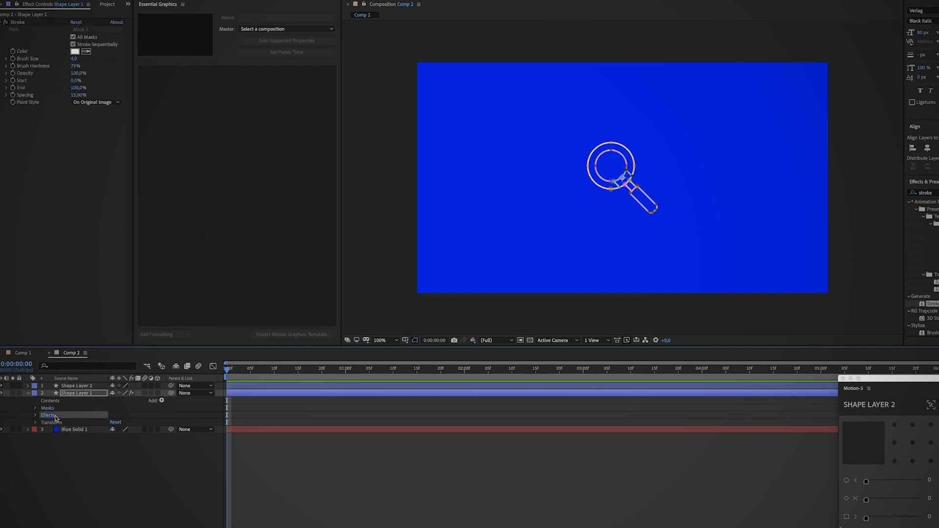
pyautogui.press('super+c')
pyautogui.click(82, 387)
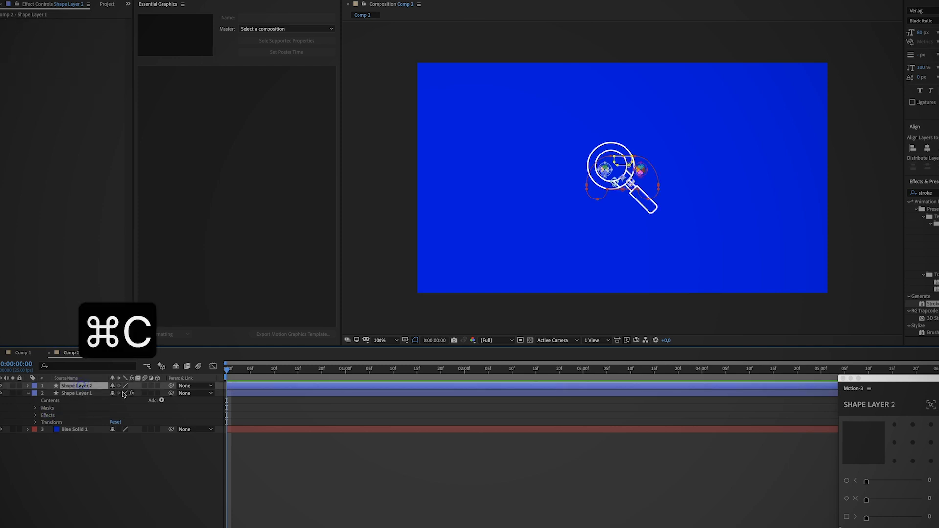
pyautogui.press('super+v')
pyautogui.click(131, 465)
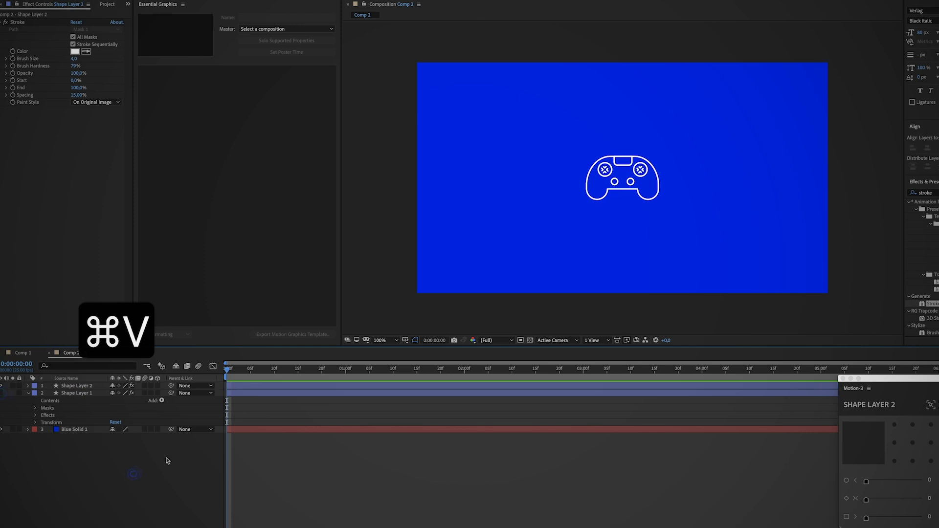
# - At 0:00:02:15, set Mask Path keyframes for all masks of Shape Layer 2, from Mask 1 to Mask 14
pyautogui.moveTo(398, 369); pyautogui.dragTo(537, 372)
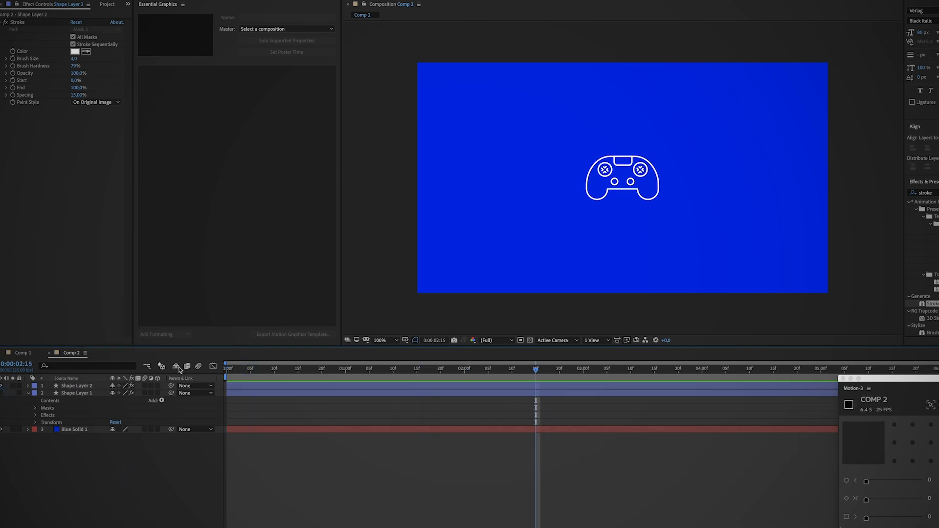
pyautogui.click(29, 387)
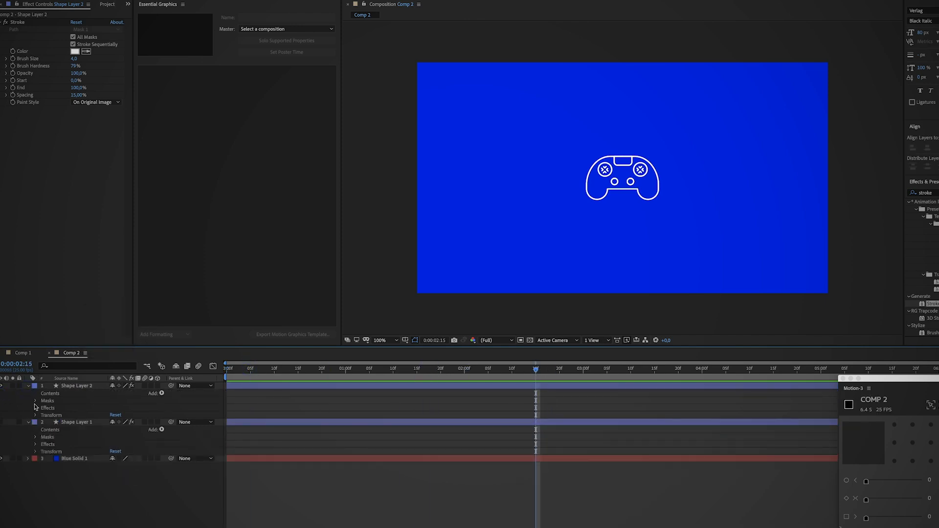
pyautogui.click(35, 401)
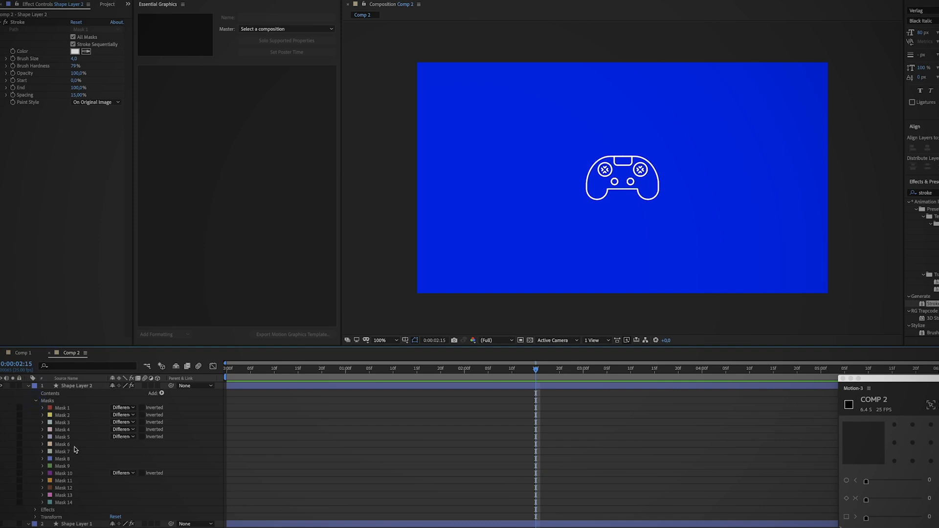
pyautogui.scroll(-2, 68, 414)
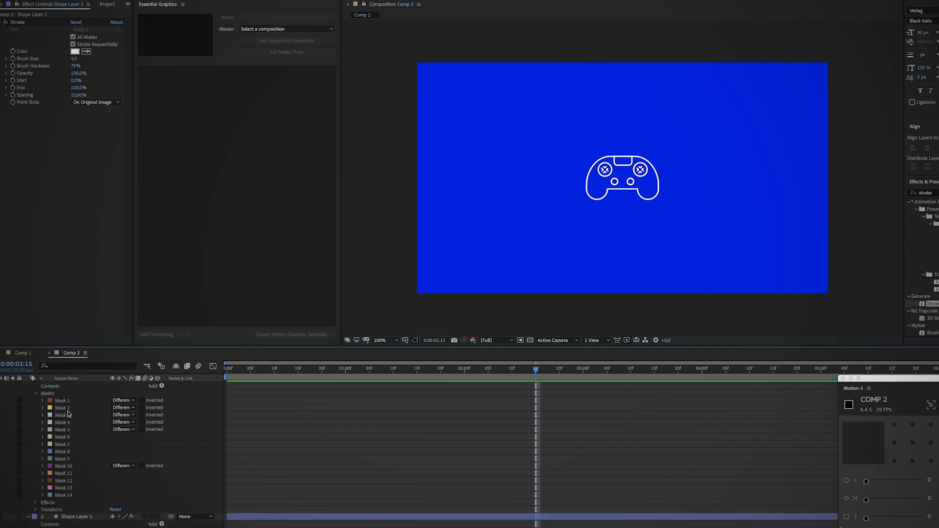
pyautogui.scroll(2, 74, 428)
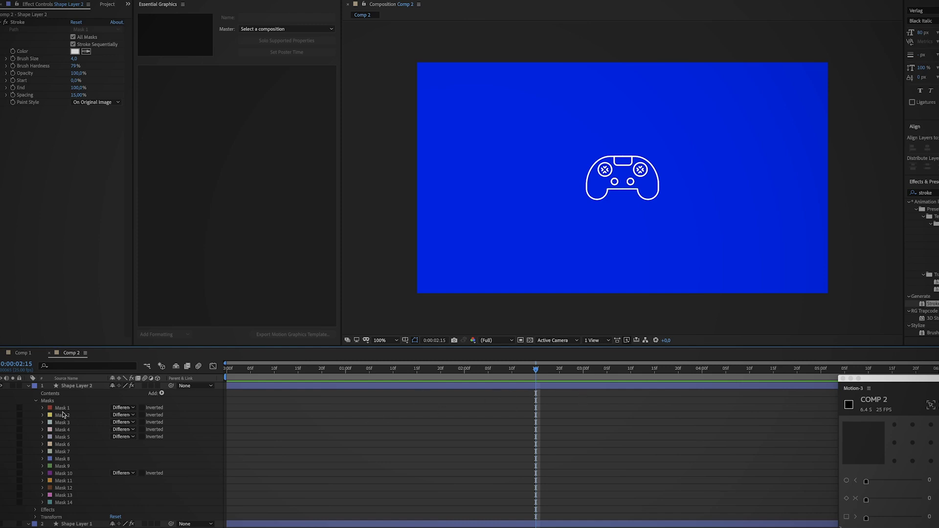
pyautogui.click(62, 408)
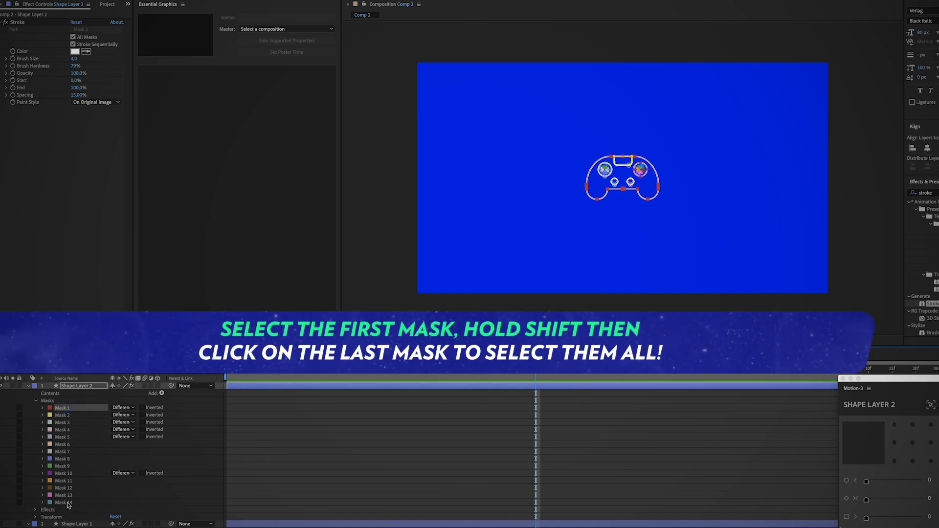
pyautogui.keyDown('shift'); pyautogui.click(67, 503); pyautogui.keyUp('shift')
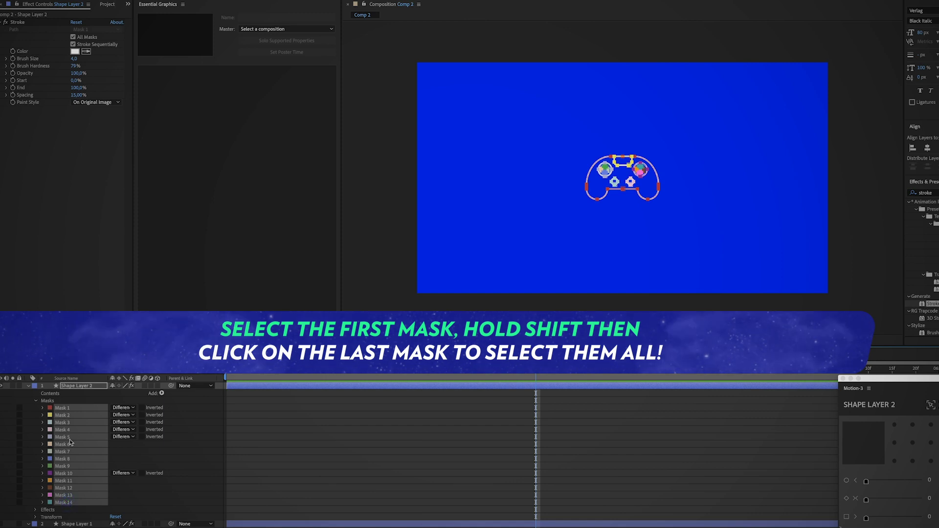
pyautogui.click(43, 408)
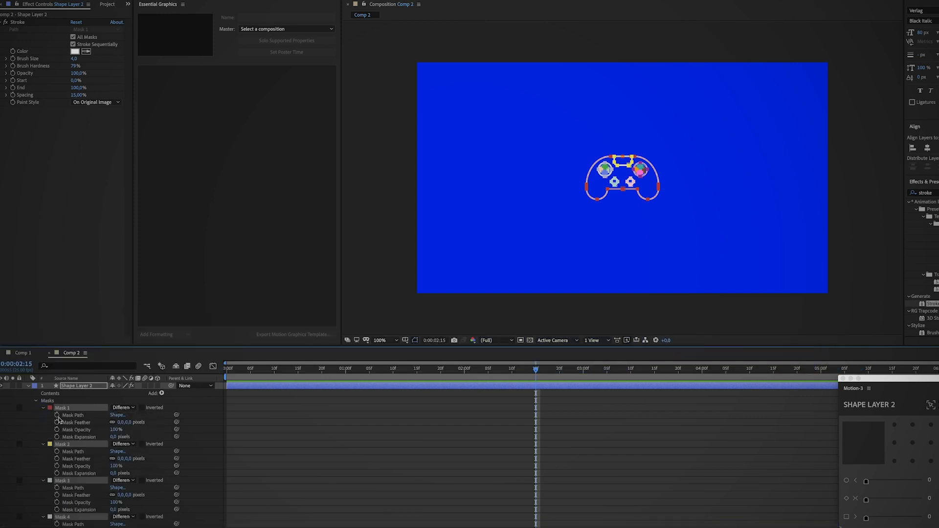
pyautogui.click(57, 415)
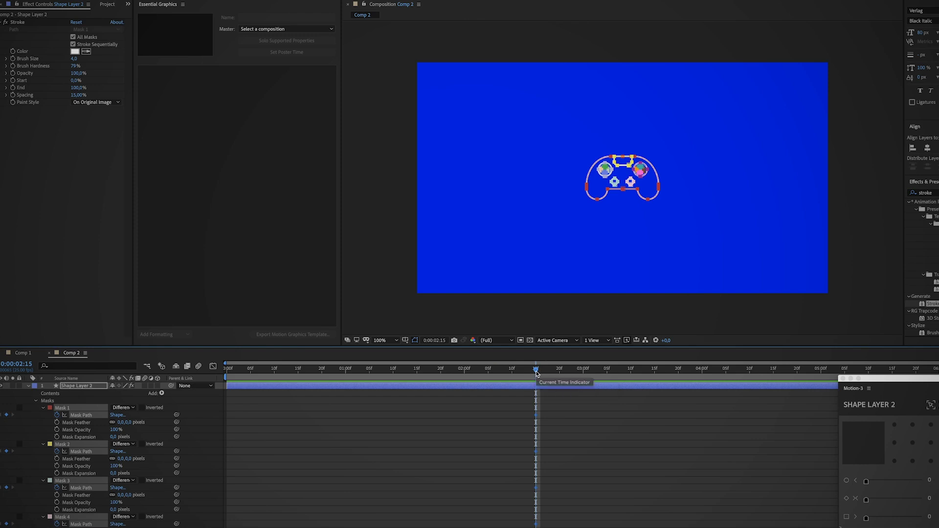
# - At 0:00:00:22, paste the enlarged magnifying glass path from Illustrator into the selected Mask Path properties of Shape Layer 2
pyautogui.moveTo(536, 373); pyautogui.dragTo(362, 373)
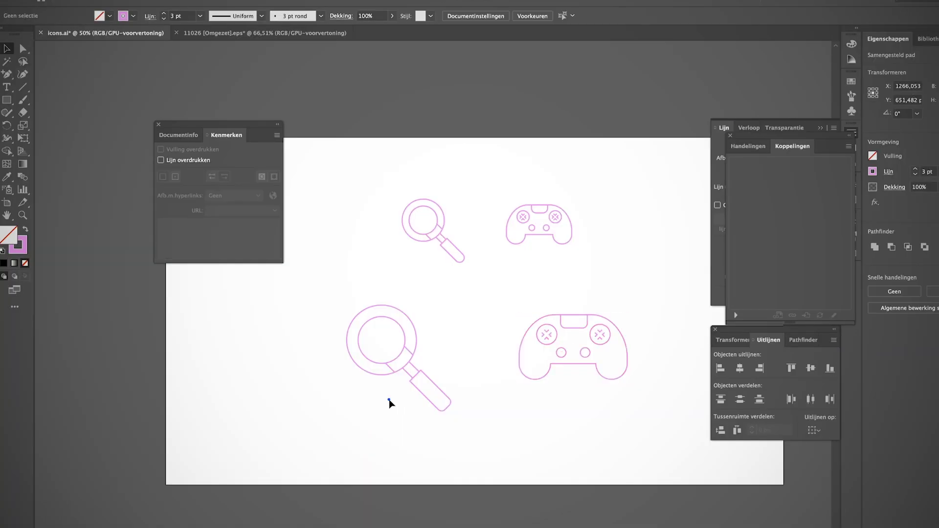
pyautogui.click(389, 401)
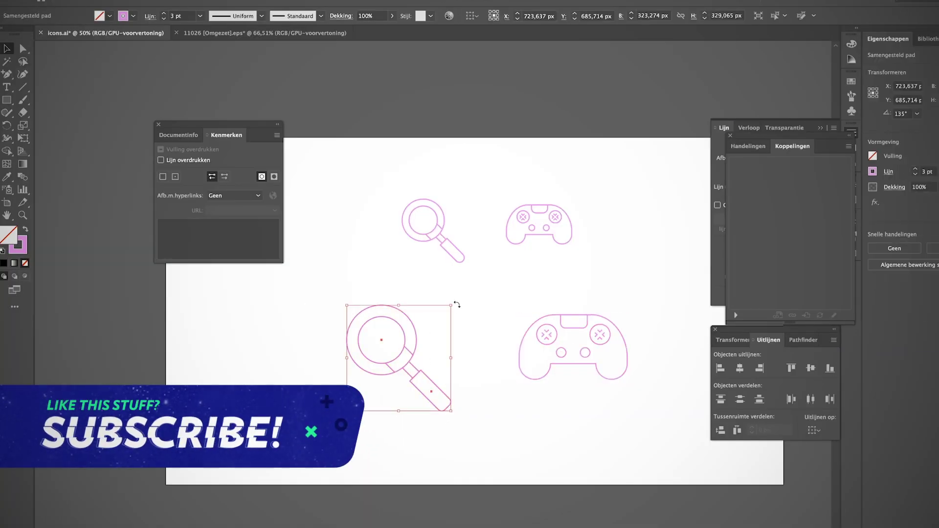
pyautogui.press('super+c')
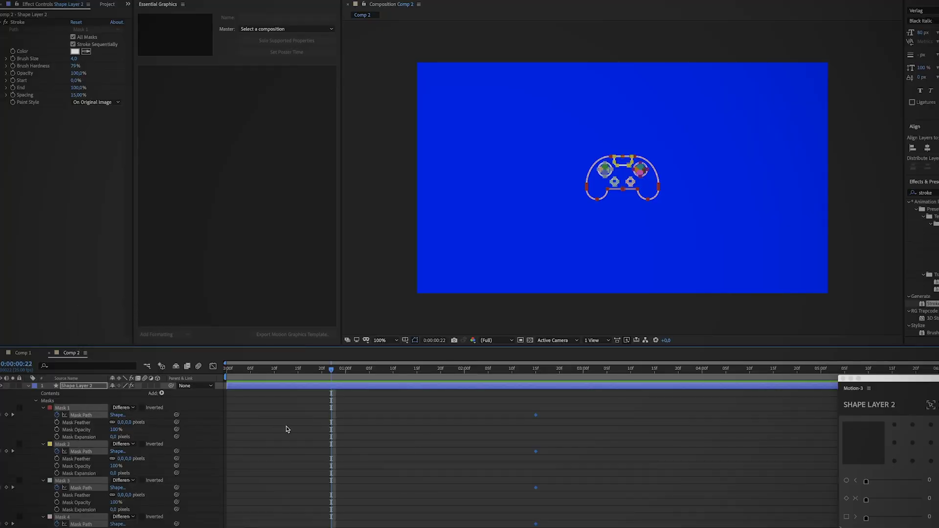
pyautogui.press('super+v')
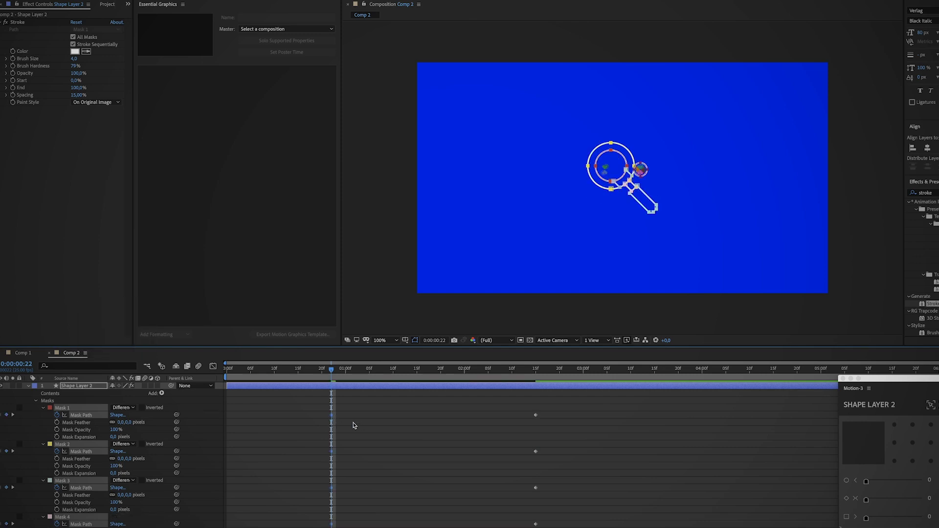
pyautogui.scroll(-10, 350, 426)
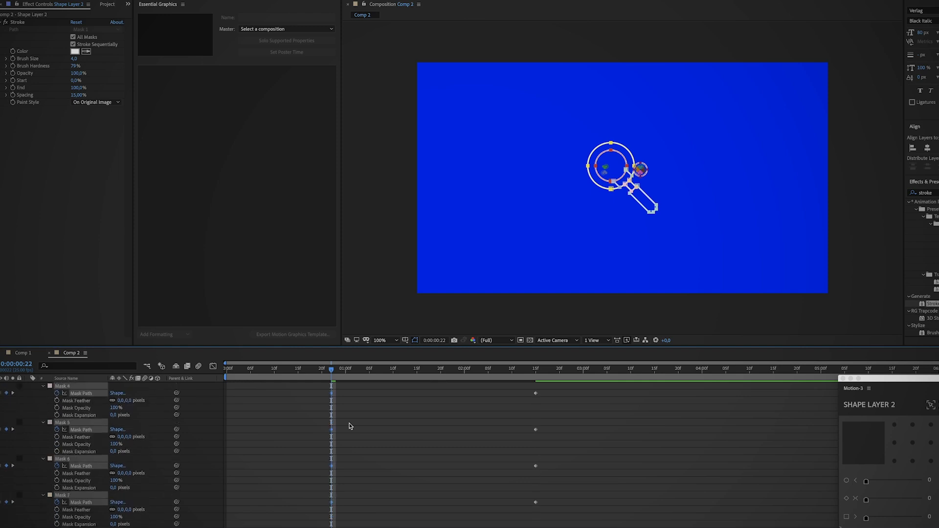
pyautogui.click(356, 441)
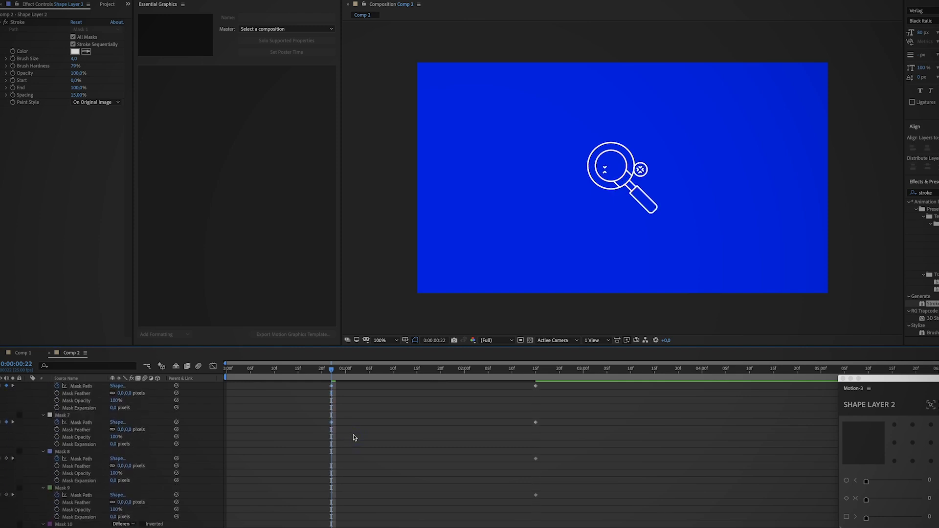
# - Scrub and play back the morph from the magnifying glass to the controller
pyautogui.press('pageup')
pyautogui.press('pageup')
pyautogui.press('pageup')
pyautogui.press('pageup')
pyautogui.press('pageup')
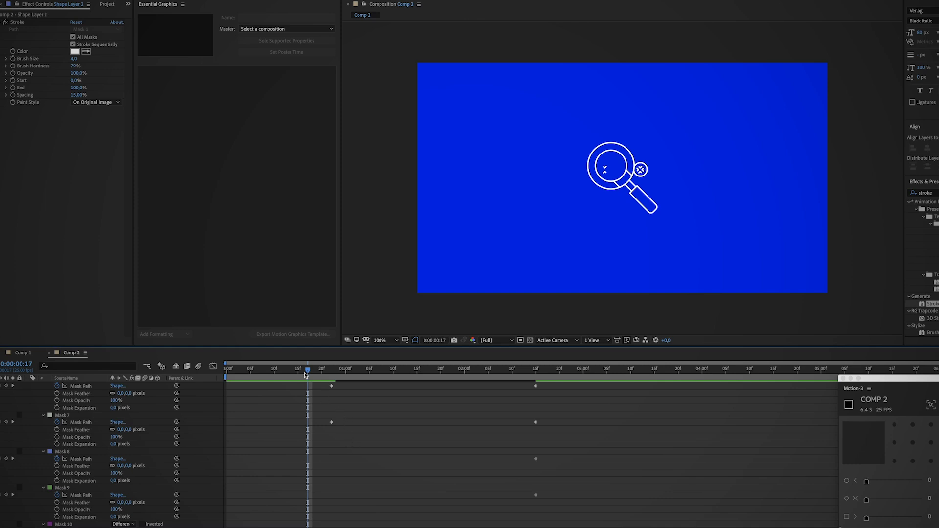
pyautogui.moveTo(304, 375); pyautogui.dragTo(338, 375)
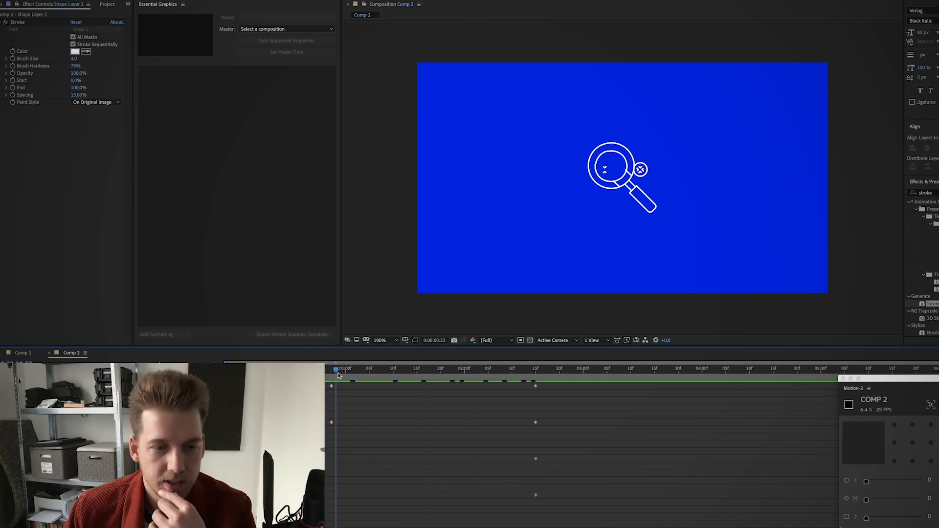
pyautogui.press('pageup')
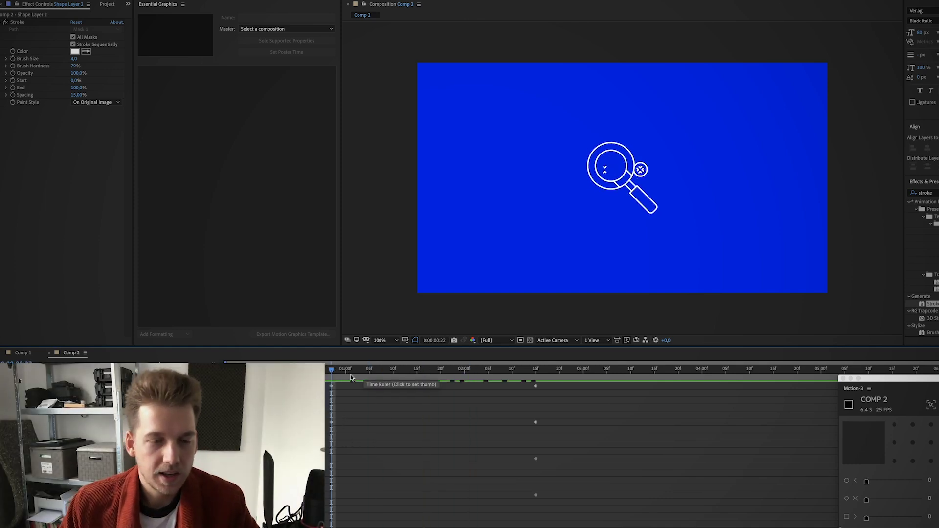
pyautogui.press('space')
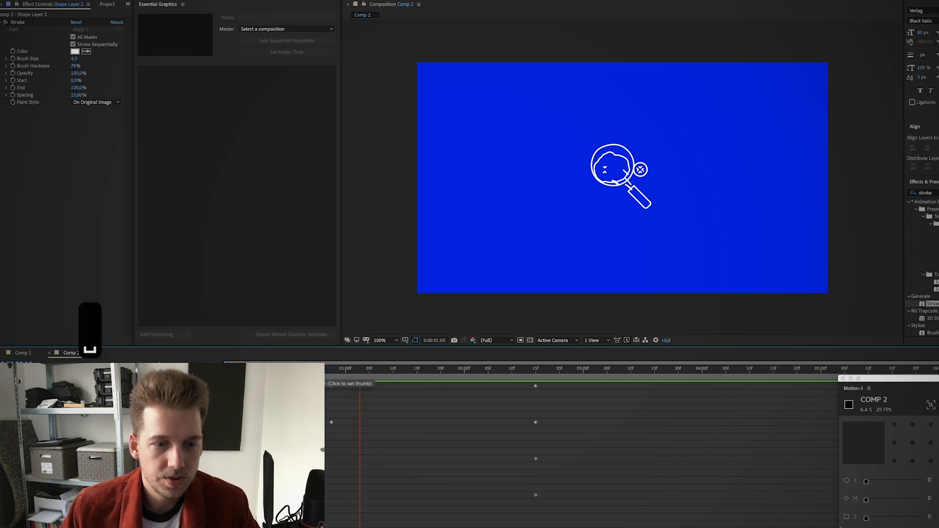
pyautogui.press('space')
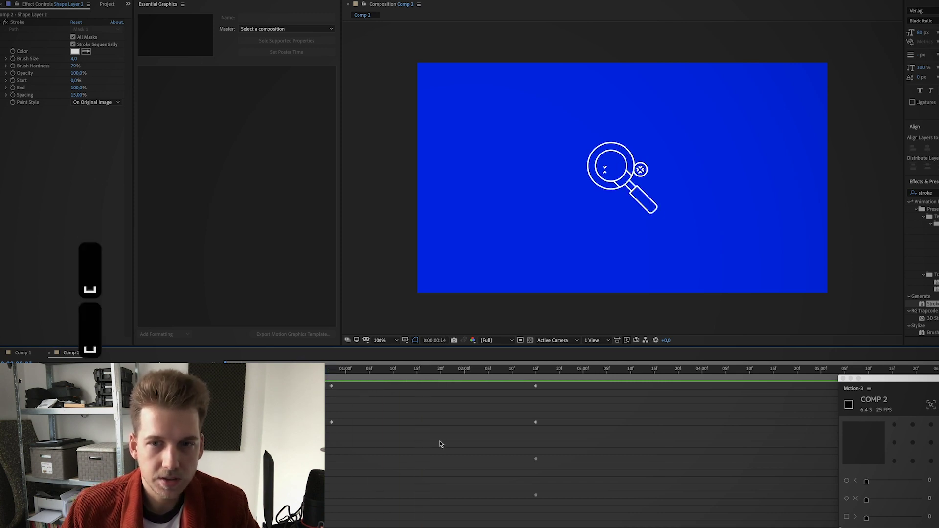
# - At 0:00:00:22, add a Mask Path keyframe for Mask 8 and move the mask above the frame, outside the composition
pyautogui.click(332, 370)
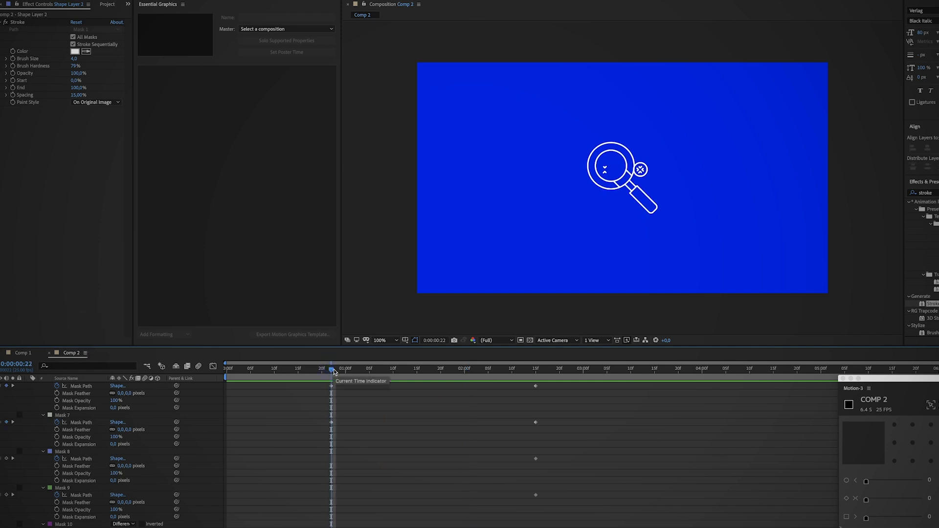
pyautogui.click(63, 452)
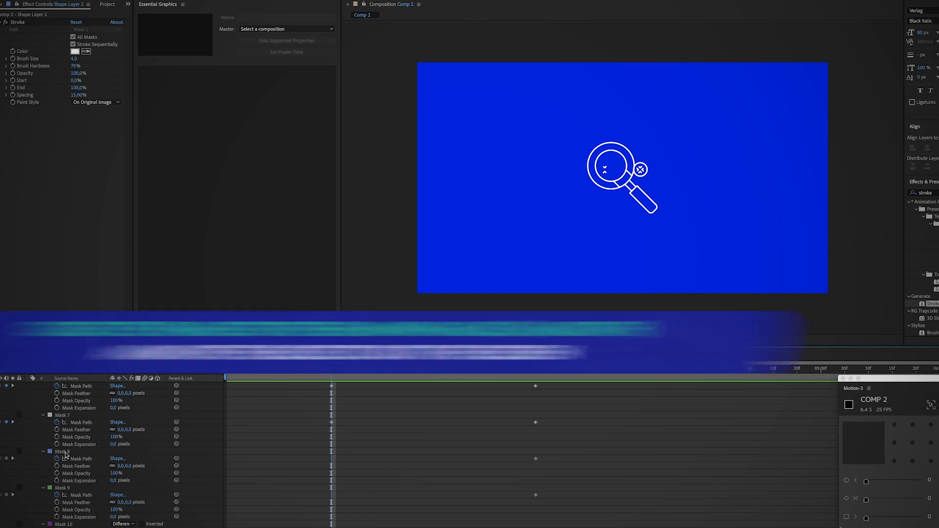
pyautogui.click(7, 459)
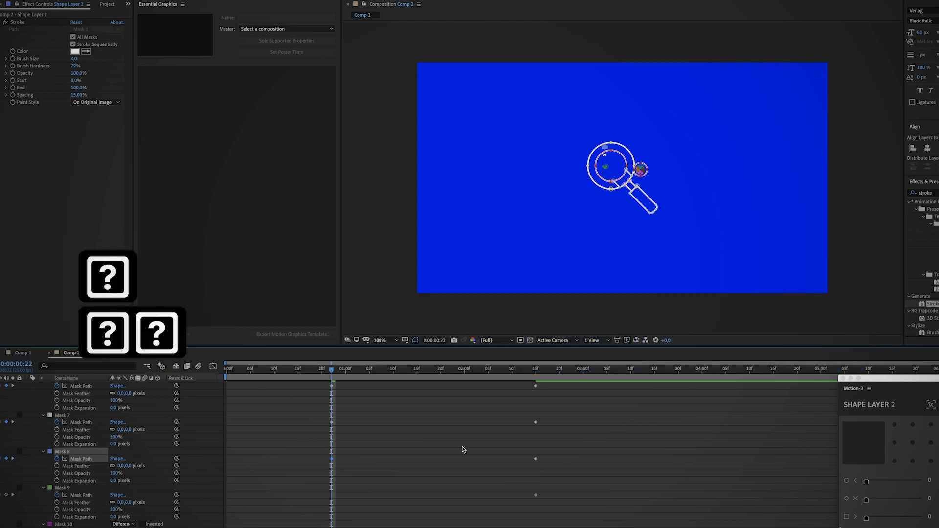
pyautogui.hotkey('shift', 'Up')
pyautogui.hotkey('shift', 'Up')
pyautogui.hotkey('shift', 'Up')
pyautogui.hotkey('shift', 'Up')
pyautogui.hotkey('shift', 'Up')
pyautogui.hotkey('shift', 'Up')
pyautogui.hotkey('shift', 'Up')
pyautogui.hotkey('shift', 'Up')
pyautogui.hotkey('shift', 'Up')
pyautogui.hotkey('shift', 'Up')
pyautogui.hotkey('shift', 'Up')
pyautogui.hotkey('shift', 'Up')
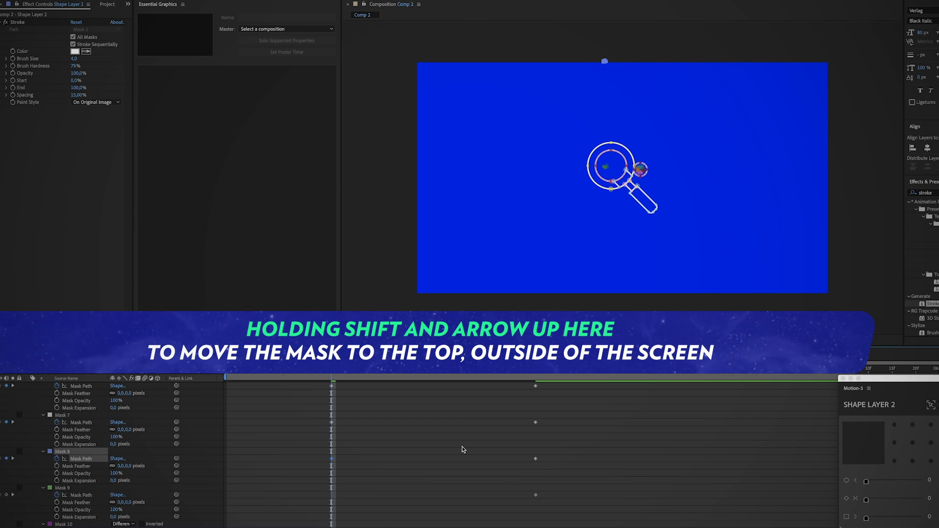
pyautogui.click(462, 449)
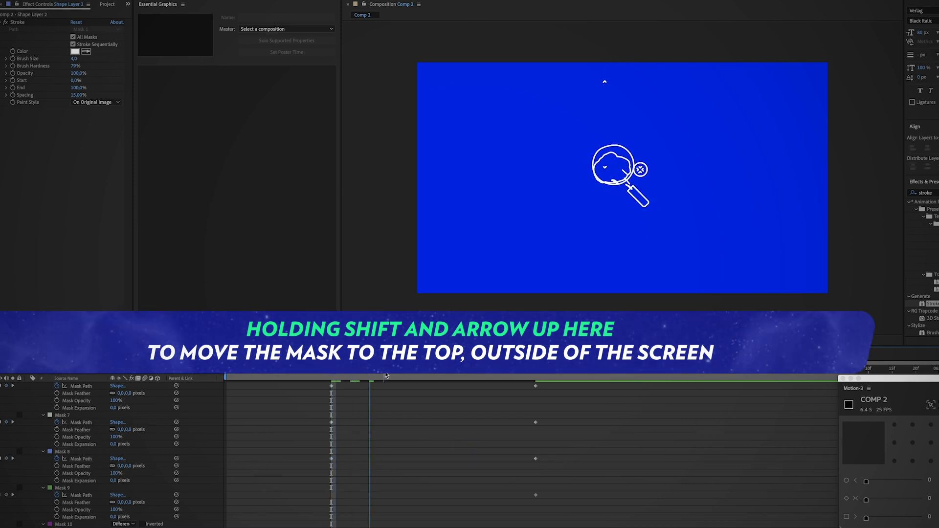
# - Move Mask 8's off-screen Mask Path keyframe to 0:00:02:14, one frame before its final keyframe
pyautogui.press('space')
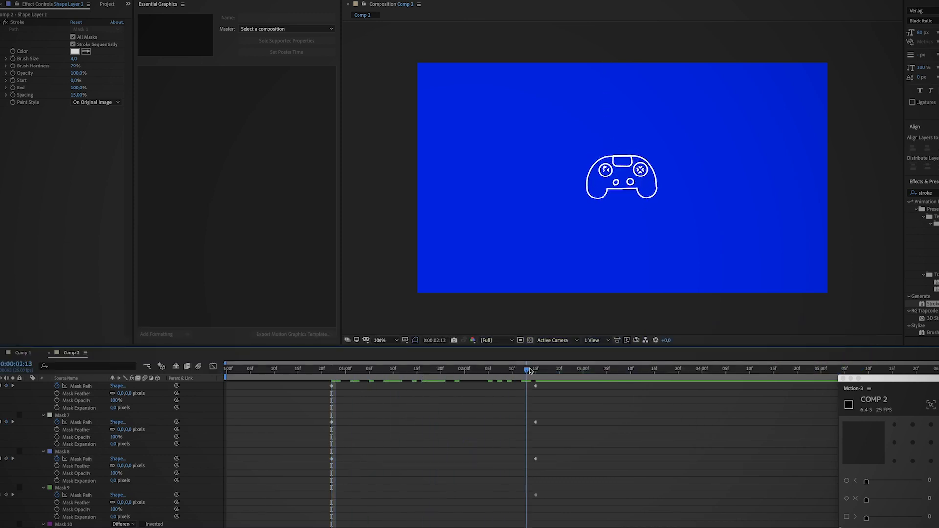
pyautogui.moveTo(488, 374); pyautogui.dragTo(532, 378)
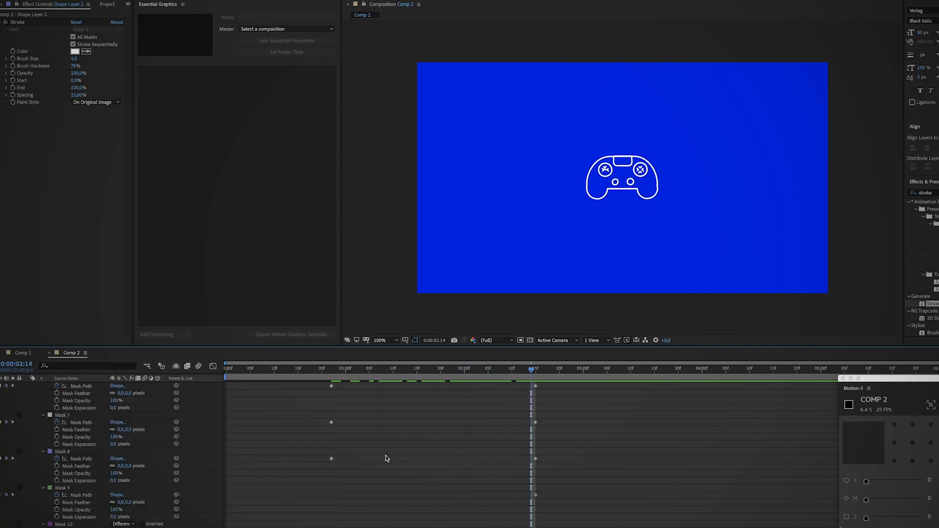
pyautogui.moveTo(331, 459); pyautogui.dragTo(530, 464)
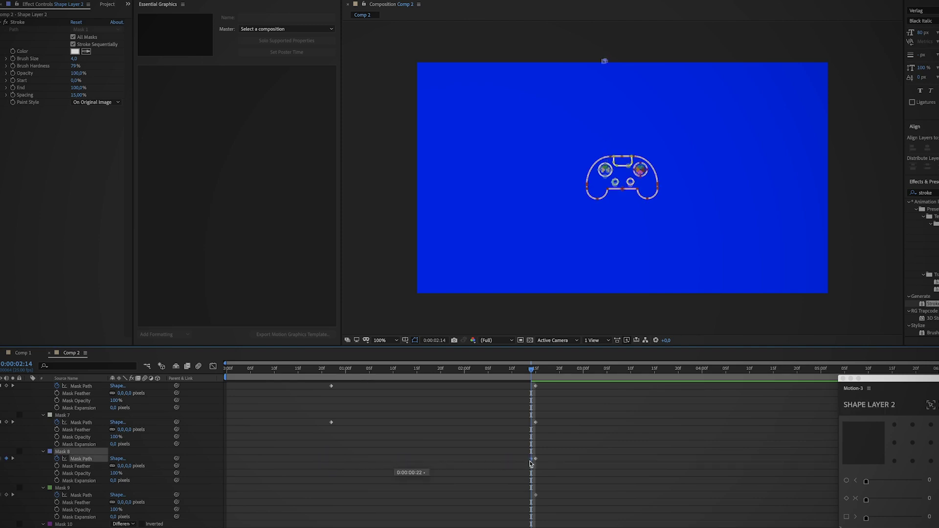
# - At 0:00:02:14, move the Mask 10 circle straight up above the frame, outside the composition
pyautogui.moveTo(532, 371)
pyautogui.mouseDown()
pyautogui.moveTo(521, 371)
pyautogui.moveTo(540, 372)
pyautogui.moveTo(530, 375)
pyautogui.mouseUp()
pyautogui.scroll(-2, 541, 500)
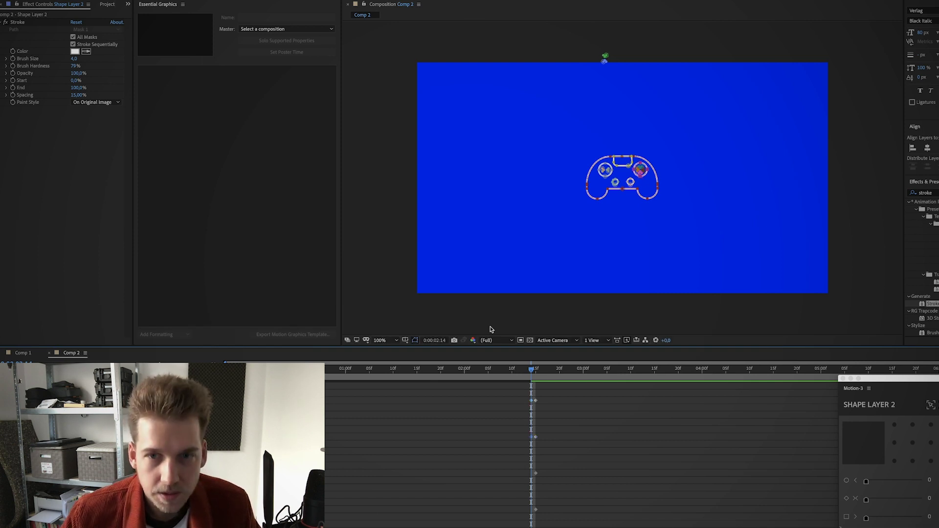
pyautogui.hotkey('shift', 'Up')
pyautogui.hotkey('shift', 'Up')
pyautogui.hotkey('shift', 'Up')
pyautogui.hotkey('shift', 'Up')
pyautogui.hotkey('shift', 'Up')
pyautogui.hotkey('shift', 'Up')
pyautogui.hotkey('shift', 'Up')
pyautogui.hotkey('shift', 'Up')
pyautogui.hotkey('shift', 'Up')
pyautogui.hotkey('shift', 'Up')
pyautogui.hotkey('shift', 'Up')
pyautogui.hotkey('shift', 'Up')
pyautogui.hotkey('shift', 'Up')
pyautogui.hotkey('shift', 'Up')
# - At 0:00:02:14, add Mask Path keyframes for Mask 11 and Mask 12 and move both masks up toward the area above the frame
pyautogui.click(7, 473)
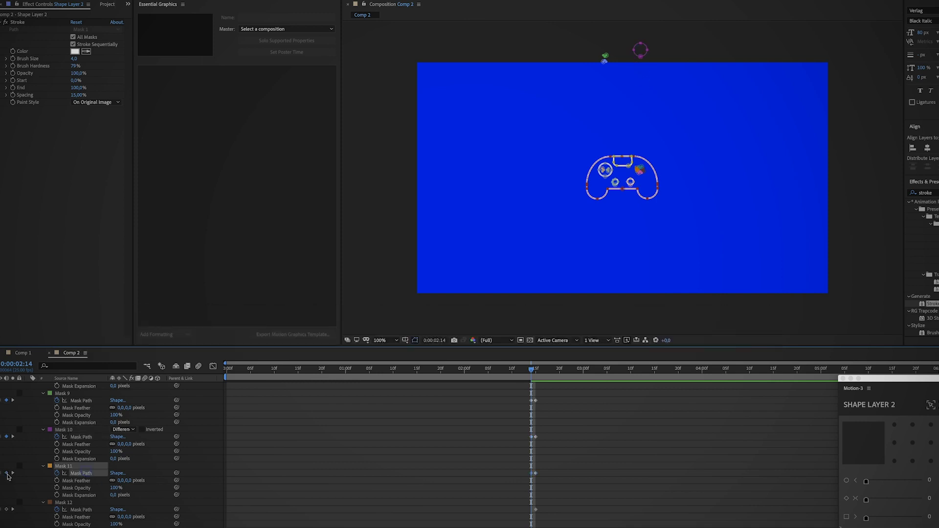
pyautogui.hotkey('shift', 'Up')
pyautogui.hotkey('shift', 'Up')
pyautogui.hotkey('shift', 'Up')
pyautogui.hotkey('shift', 'Up')
pyautogui.hotkey('shift', 'Up')
pyautogui.hotkey('shift', 'Up')
pyautogui.hotkey('shift', 'Up')
pyautogui.hotkey('shift', 'Up')
pyautogui.hotkey('shift', 'Up')
pyautogui.hotkey('shift', 'Up')
pyautogui.hotkey('shift', 'Up')
pyautogui.hotkey('shift', 'Up')
pyautogui.hotkey('shift', 'Up')
pyautogui.scroll(-3, 342, 465)
pyautogui.click(6, 458)
pyautogui.hotkey('shift', 'Up')
pyautogui.hotkey('shift', 'Up')
pyautogui.hotkey('shift', 'Up')
pyautogui.hotkey('shift', 'Up')
pyautogui.hotkey('shift', 'Up')
pyautogui.hotkey('shift', 'Up')
pyautogui.hotkey('shift', 'Up')
pyautogui.hotkey('shift', 'Up')
pyautogui.hotkey('shift', 'Up')
pyautogui.hotkey('shift', 'Up')
pyautogui.hotkey('shift', 'Up')
pyautogui.hotkey('shift', 'Up')
pyautogui.hotkey('shift', 'Up')
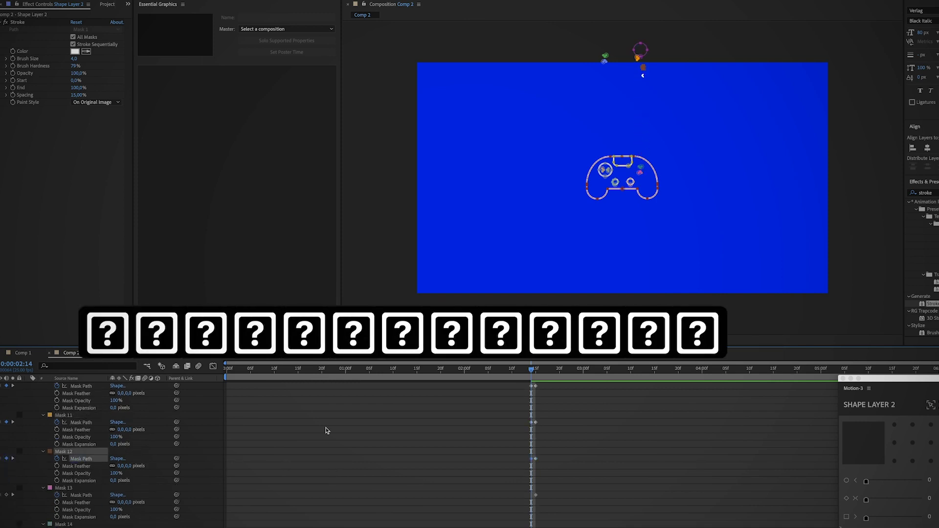
# - Play back the morph and inspect the controller around 0:00:02:14
pyautogui.scroll(-2, 324, 430)
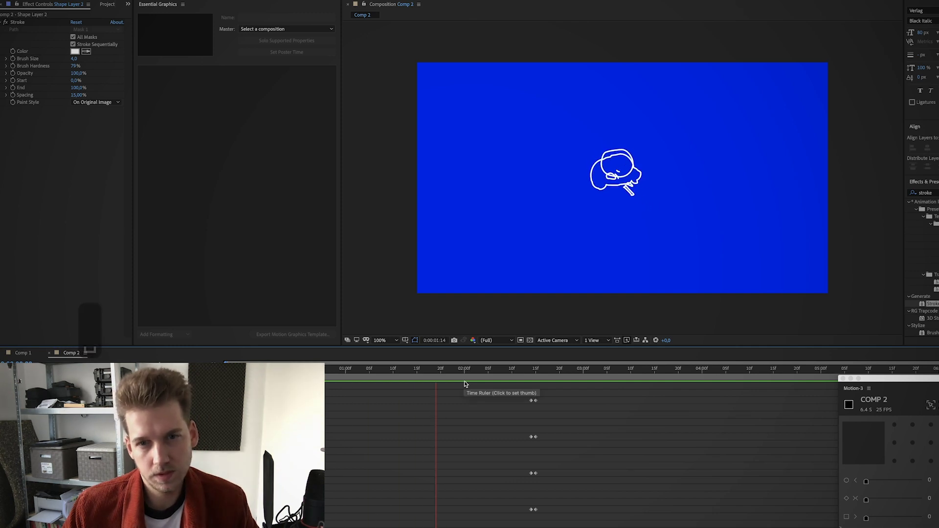
pyautogui.press('space')
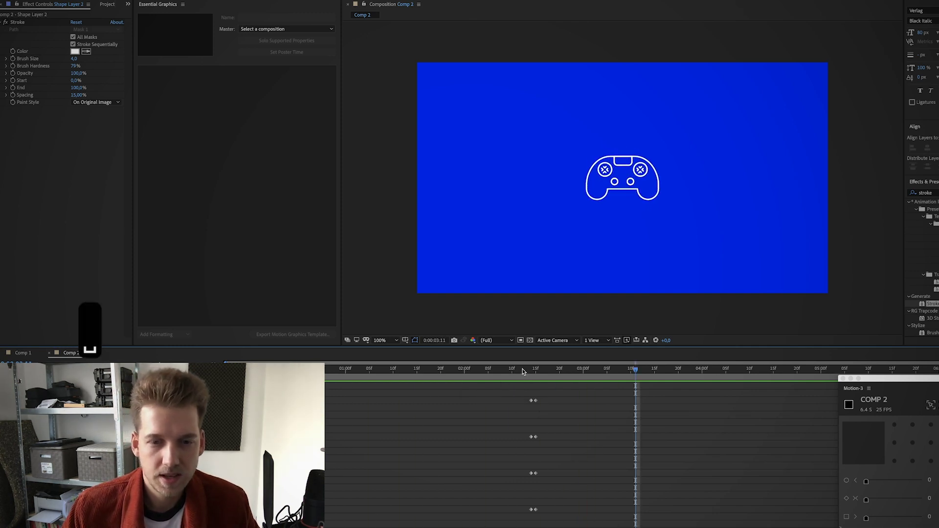
pyautogui.click(527, 370)
pyautogui.moveTo(526, 370)
pyautogui.mouseDown()
pyautogui.moveTo(542, 371)
pyautogui.moveTo(531, 372)
pyautogui.mouseUp()
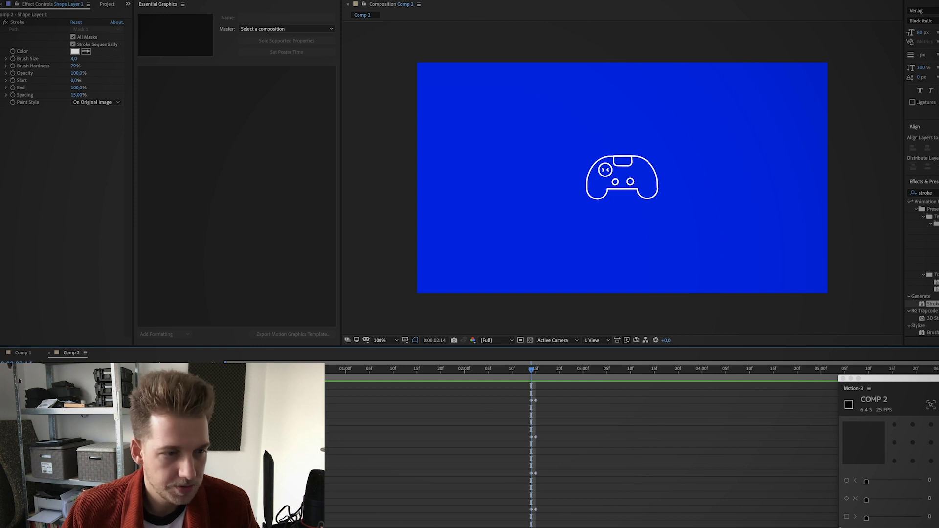
pyautogui.click(527, 370)
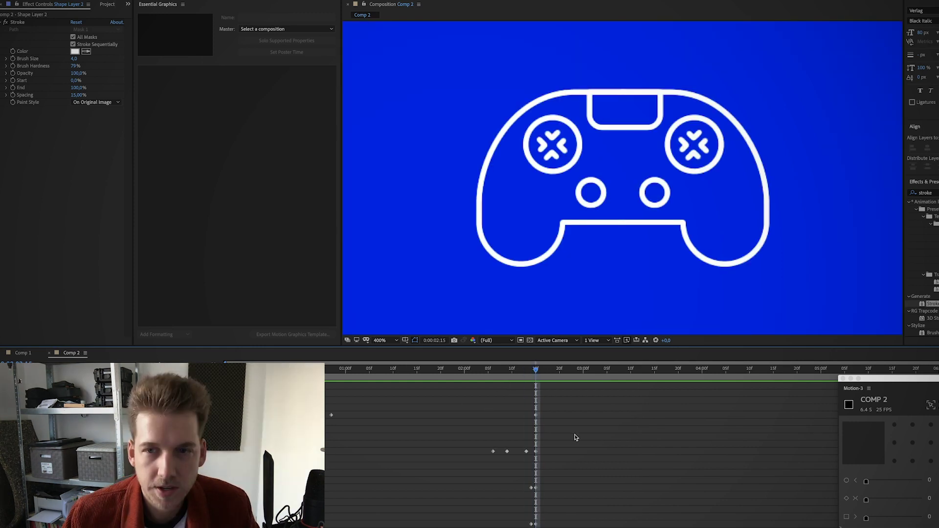
# - Identify the circle around the controller's right-hand cross as Mask 10 and move its off-screen Mask Path keyframe to 0:00:02:10
pyautogui.scroll(-2, 579, 432)
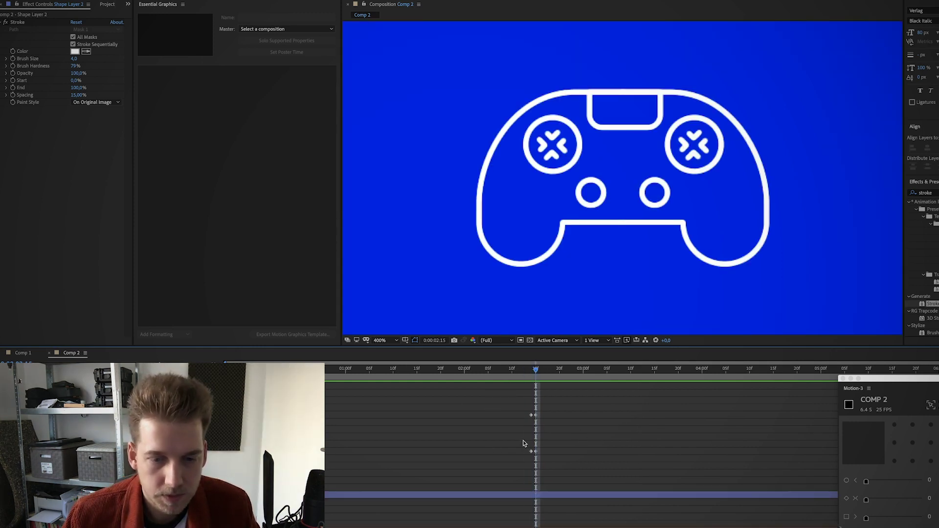
pyautogui.click(98, 494)
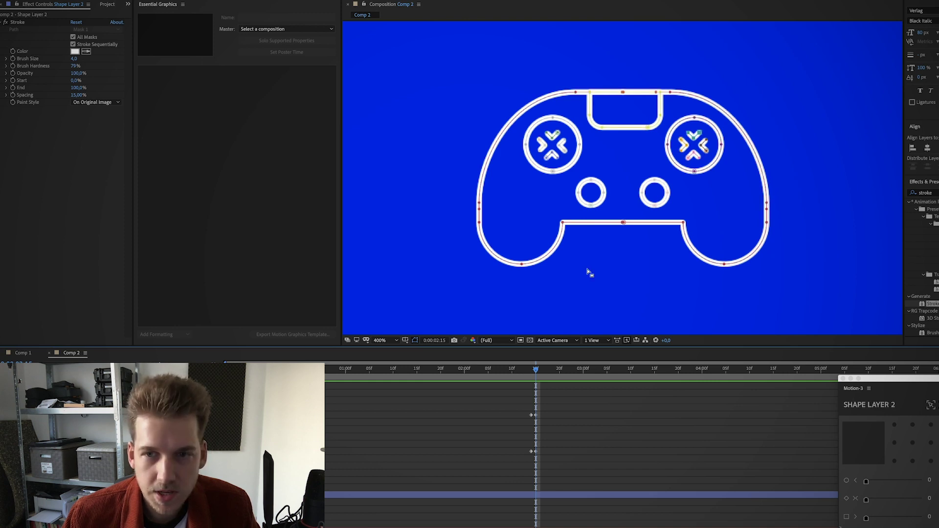
pyautogui.click(711, 169)
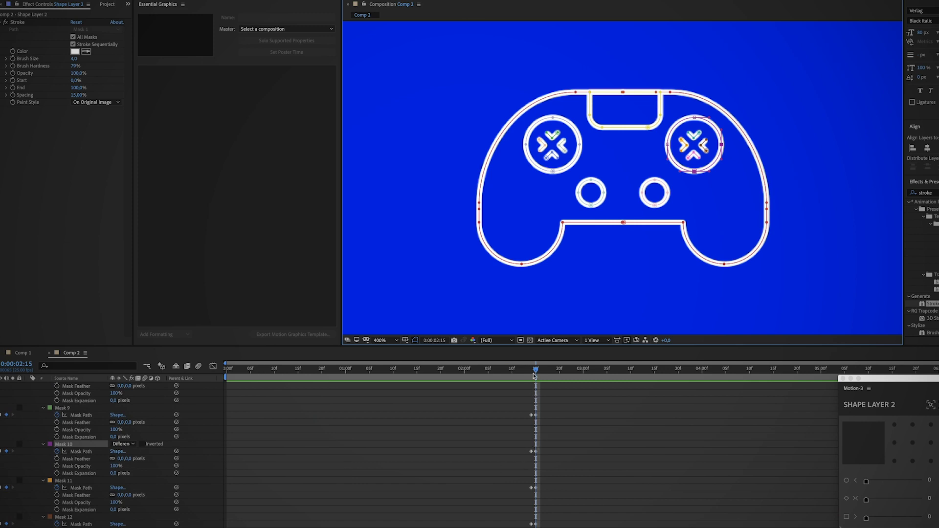
pyautogui.moveTo(535, 373); pyautogui.dragTo(536, 373)
pyautogui.click(556, 462)
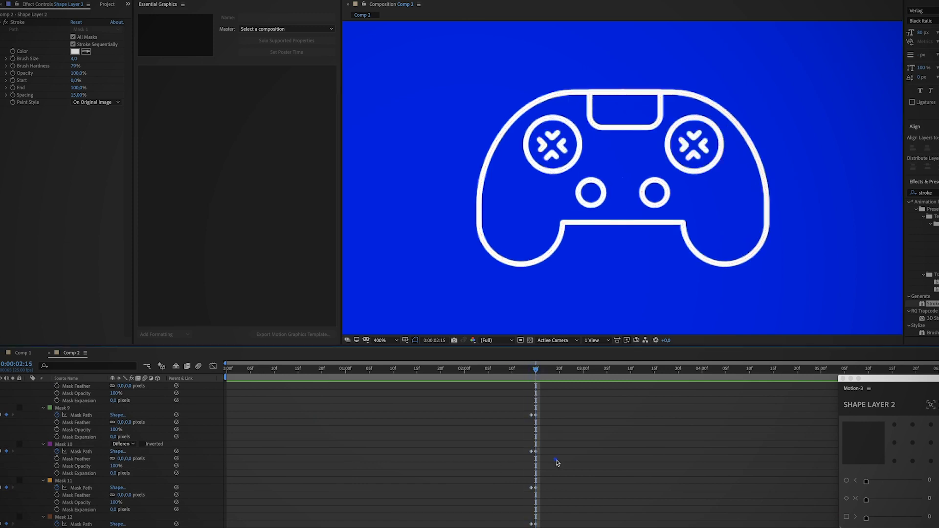
pyautogui.moveTo(531, 452); pyautogui.dragTo(513, 452)
# - Copy Mask 10's final Mask Path keyframe at 0:00:02:15 and paste it at 0:00:02:13
pyautogui.moveTo(512, 371); pyautogui.dragTo(535, 372)
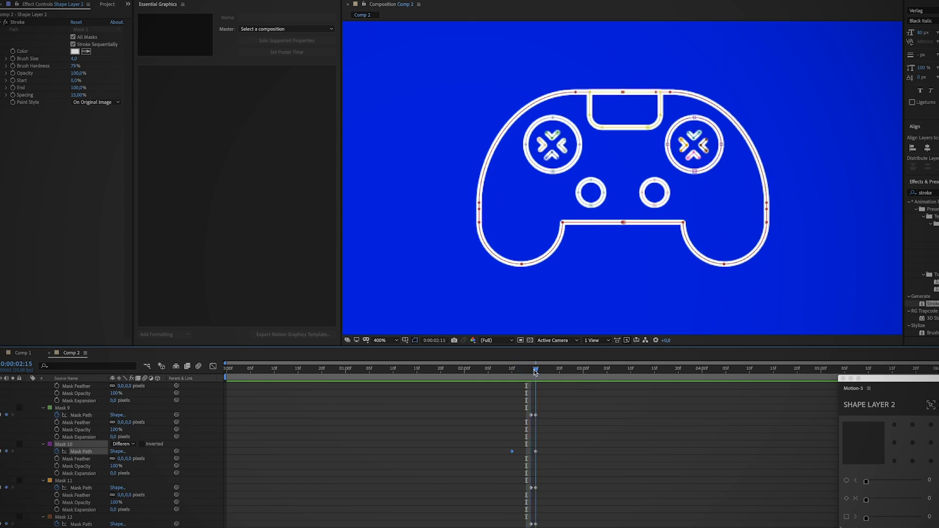
pyautogui.press('cmd+c')
pyautogui.click(526, 370)
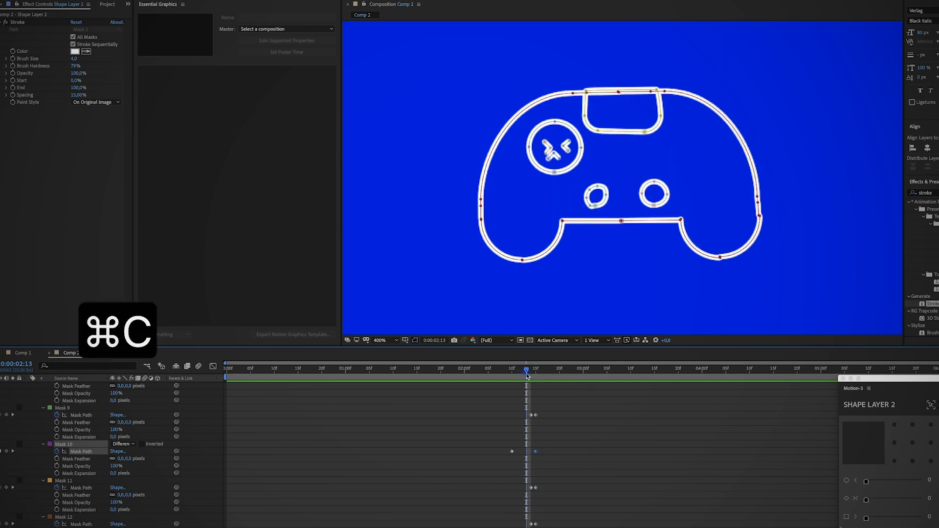
pyautogui.press('cmd+v')
pyautogui.click(559, 458)
pyautogui.moveTo(558, 458); pyautogui.dragTo(524, 450)
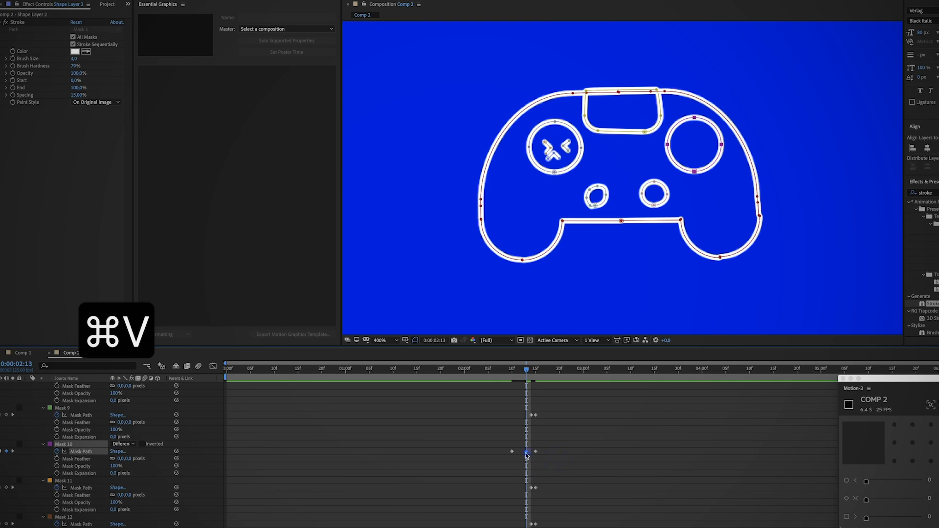
# - At 0:00:02:13, pull Mask 10's circle points inward to reshape it into a small square around the controller's right-hand cross
pyautogui.click(695, 171)
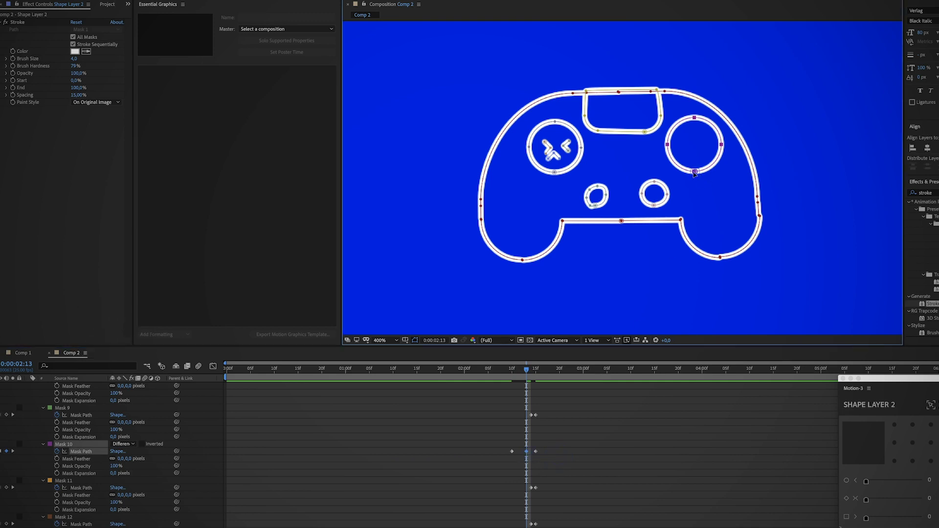
pyautogui.click(693, 187)
pyautogui.click(694, 171)
pyautogui.moveTo(695, 172); pyautogui.dragTo(695, 154)
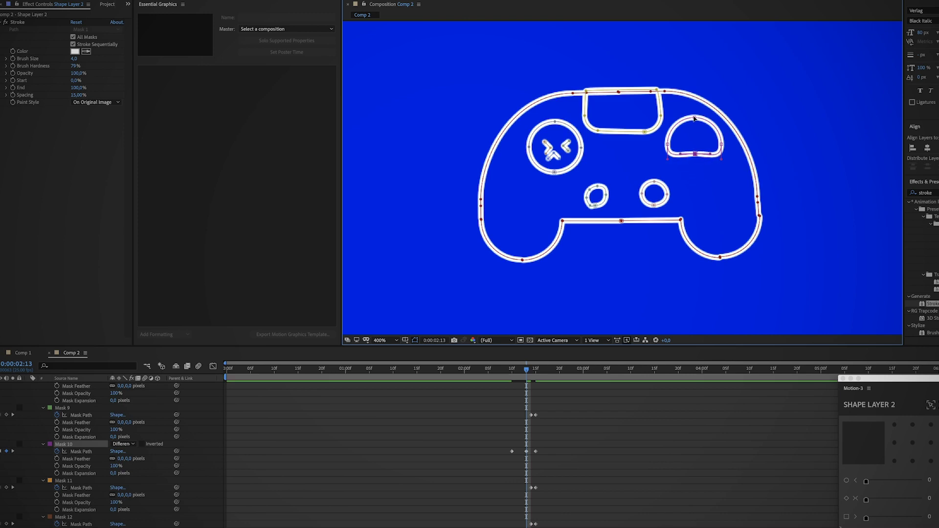
pyautogui.moveTo(695, 118); pyautogui.dragTo(709, 149)
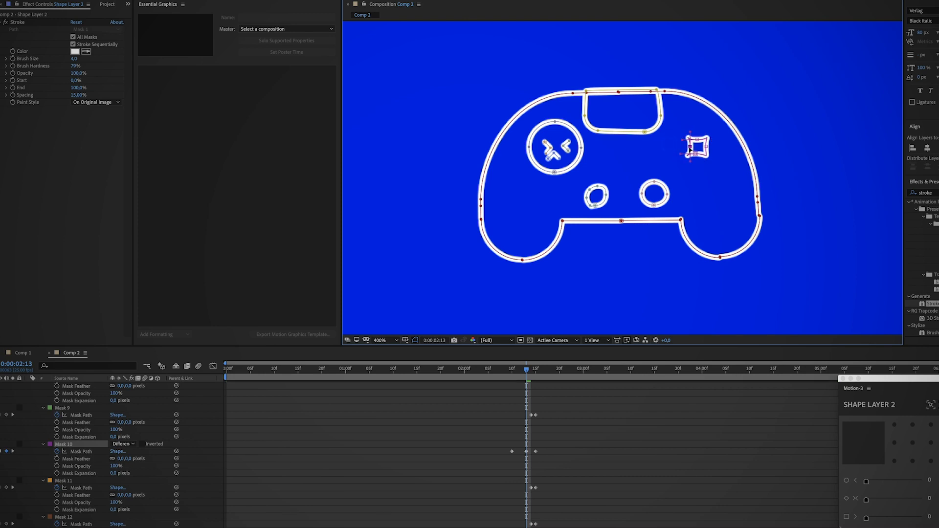
# - Move Mask 10's off-screen Mask Path keyframe to 0:00:02:12, just before the small-square keyframe
pyautogui.click(570, 436)
pyautogui.moveTo(528, 374)
pyautogui.mouseDown()
pyautogui.moveTo(539, 372)
pyautogui.moveTo(513, 372)
pyautogui.mouseUp()
pyautogui.moveTo(511, 451); pyautogui.dragTo(519, 455)
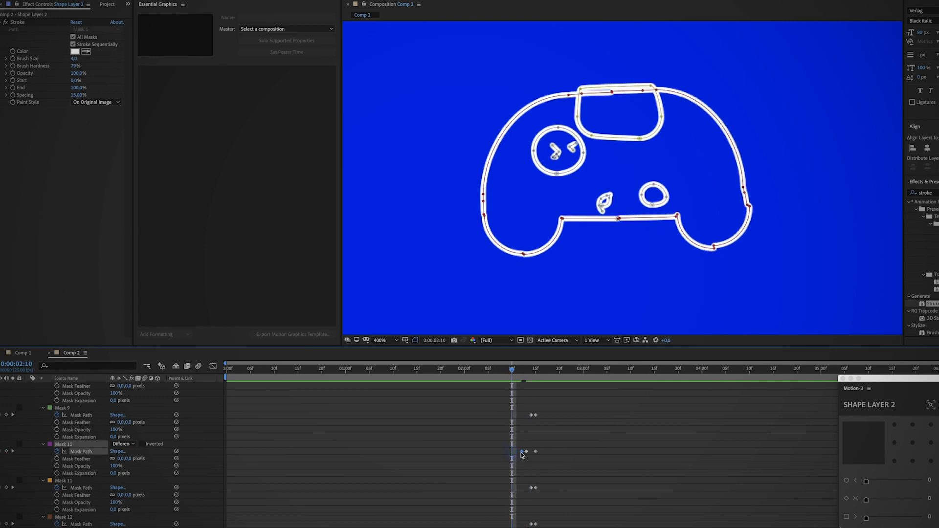
# - Play back the morph from 0:00:02:06 and check how the right-hand circle of the controller comes in up to its final shape
pyautogui.press('space')
pyautogui.press('space')
pyautogui.scroll(-2, 577, 253)
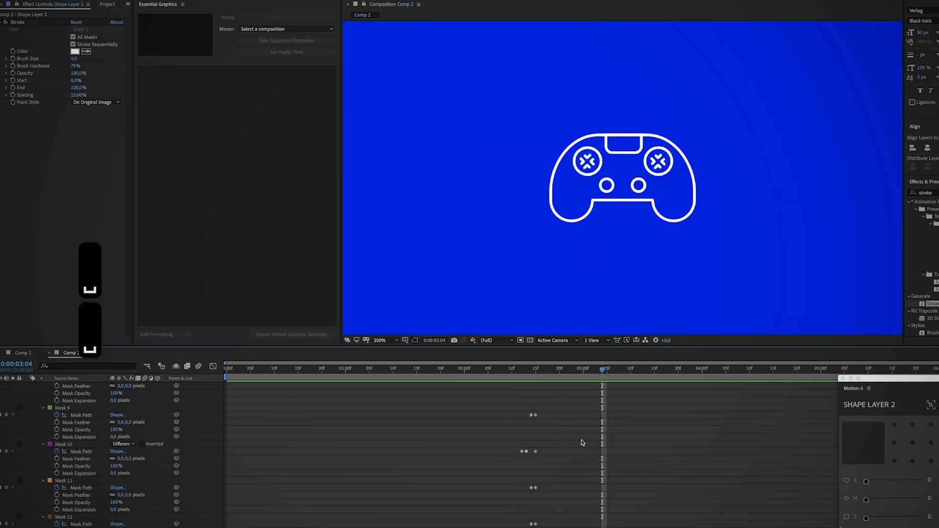
pyautogui.click(492, 370)
pyautogui.press('space')
pyautogui.press('space')
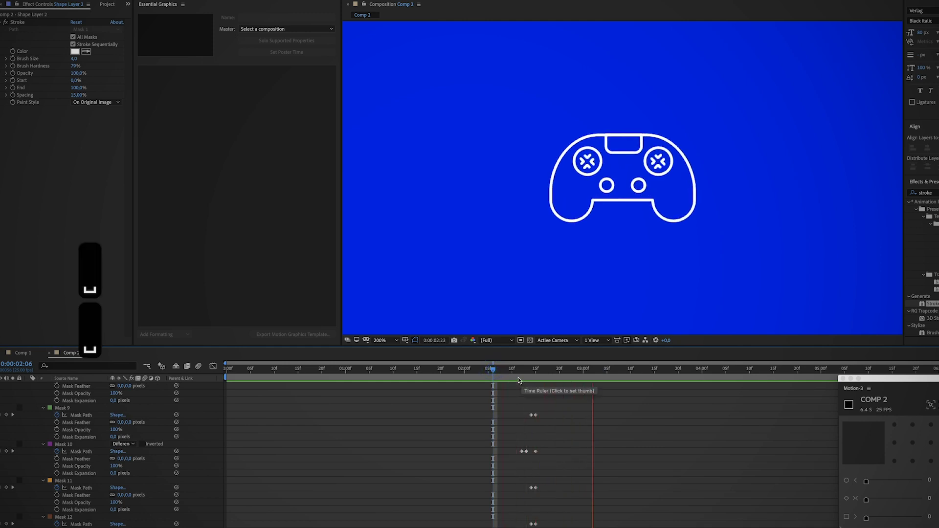
pyautogui.moveTo(513, 381)
pyautogui.mouseDown()
pyautogui.moveTo(540, 373)
pyautogui.moveTo(497, 372)
pyautogui.moveTo(536, 371)
pyautogui.mouseUp()
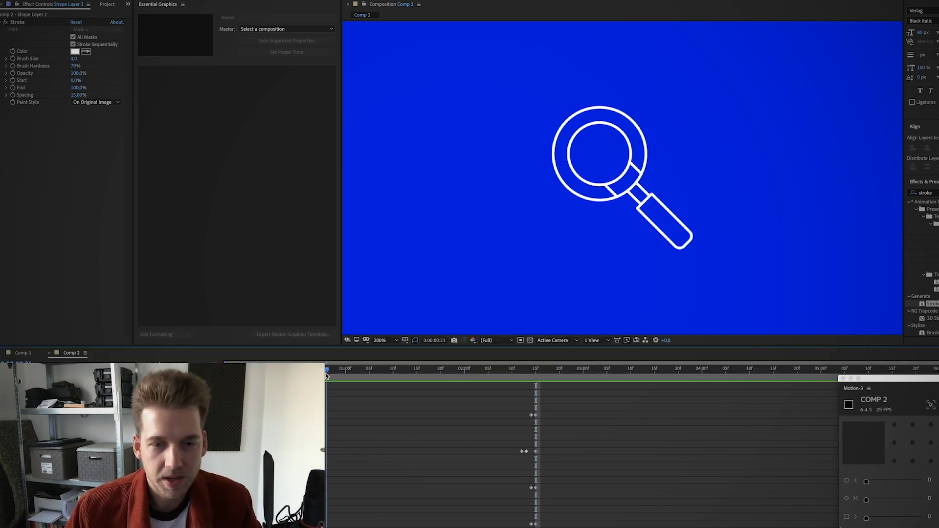
# - Review the morph from the magnifying glass at 0:00:00:22 to the controller, with the whole frame visible at 100%
pyautogui.moveTo(326, 374); pyautogui.dragTo(522, 372)
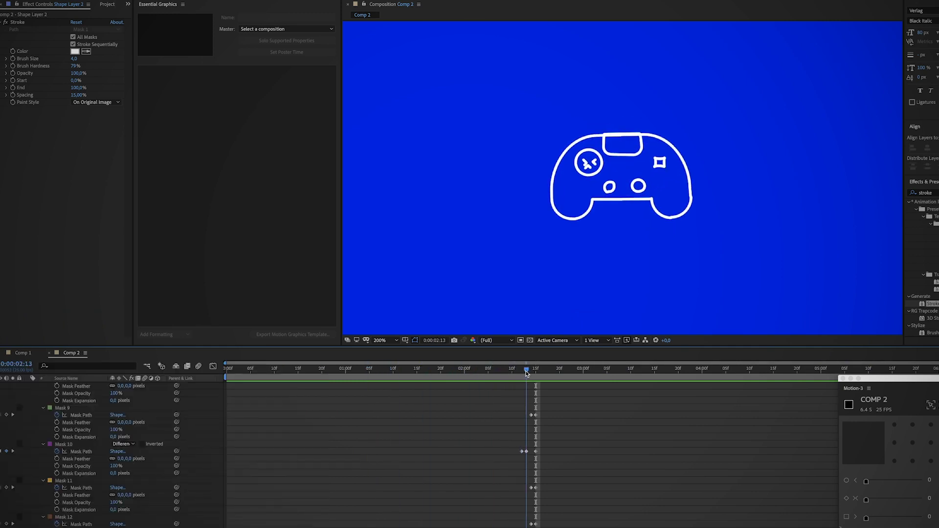
pyautogui.scroll(5, 555, 450)
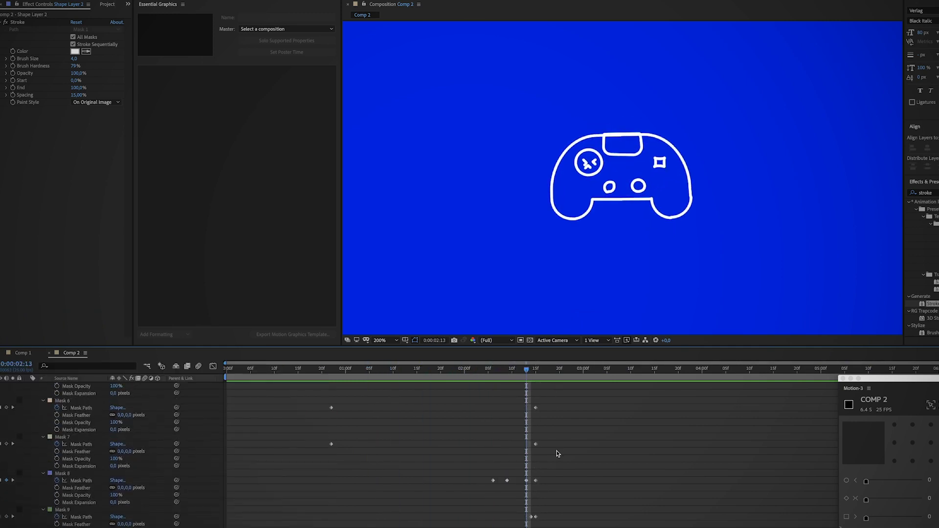
pyautogui.click(331, 373)
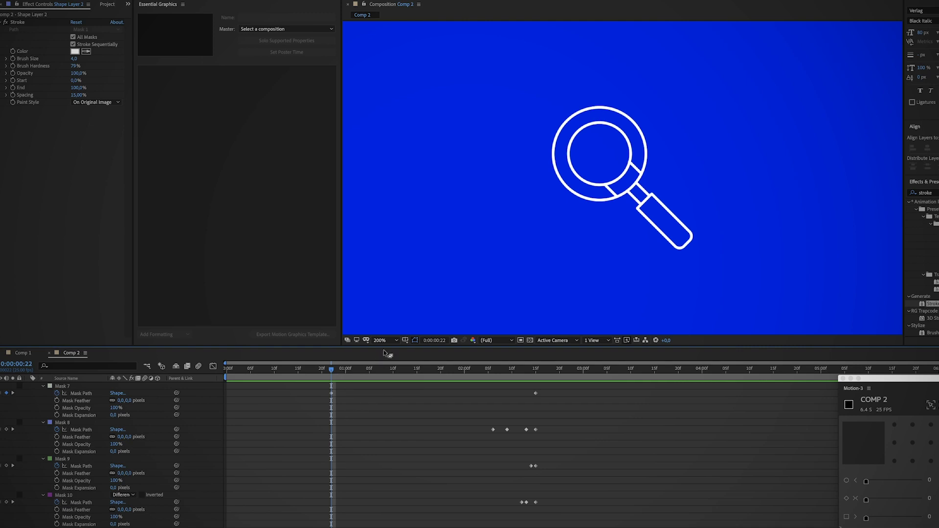
pyautogui.press(',')
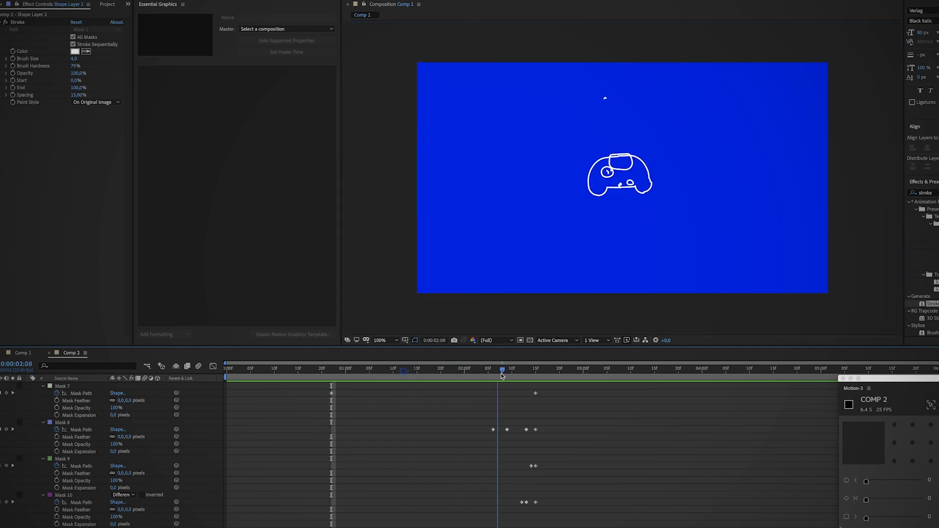